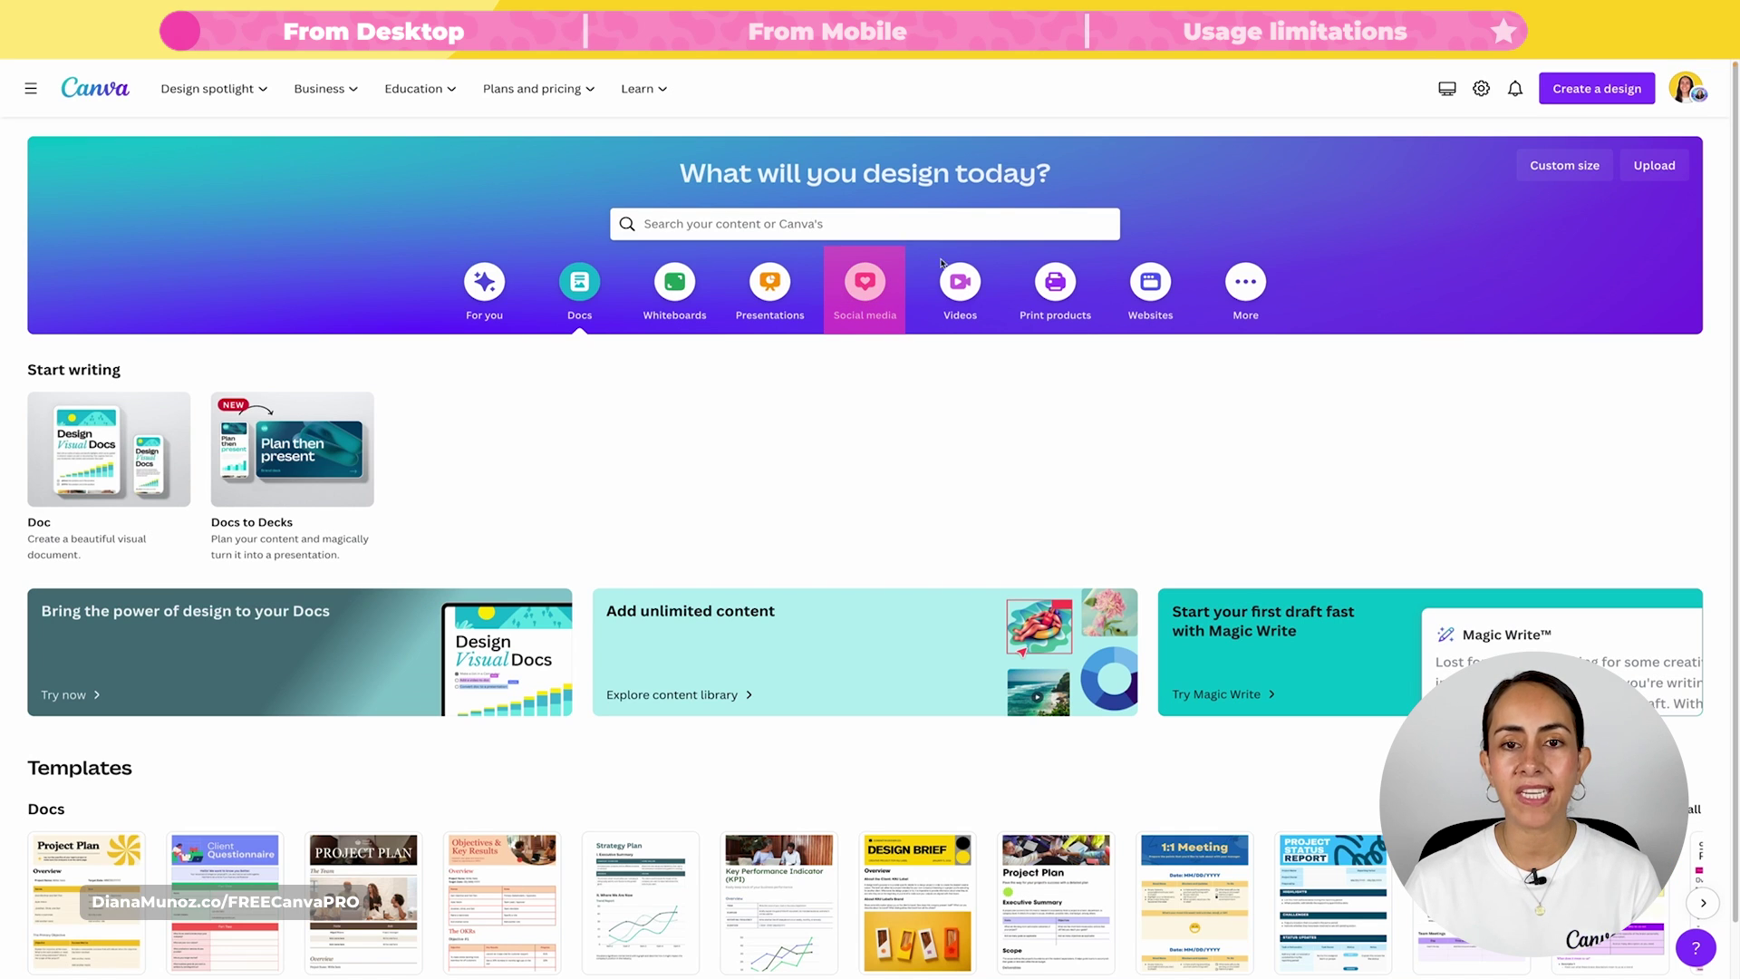
# Show the Social media design types on the Canva homepage
pyautogui.click(865, 288)
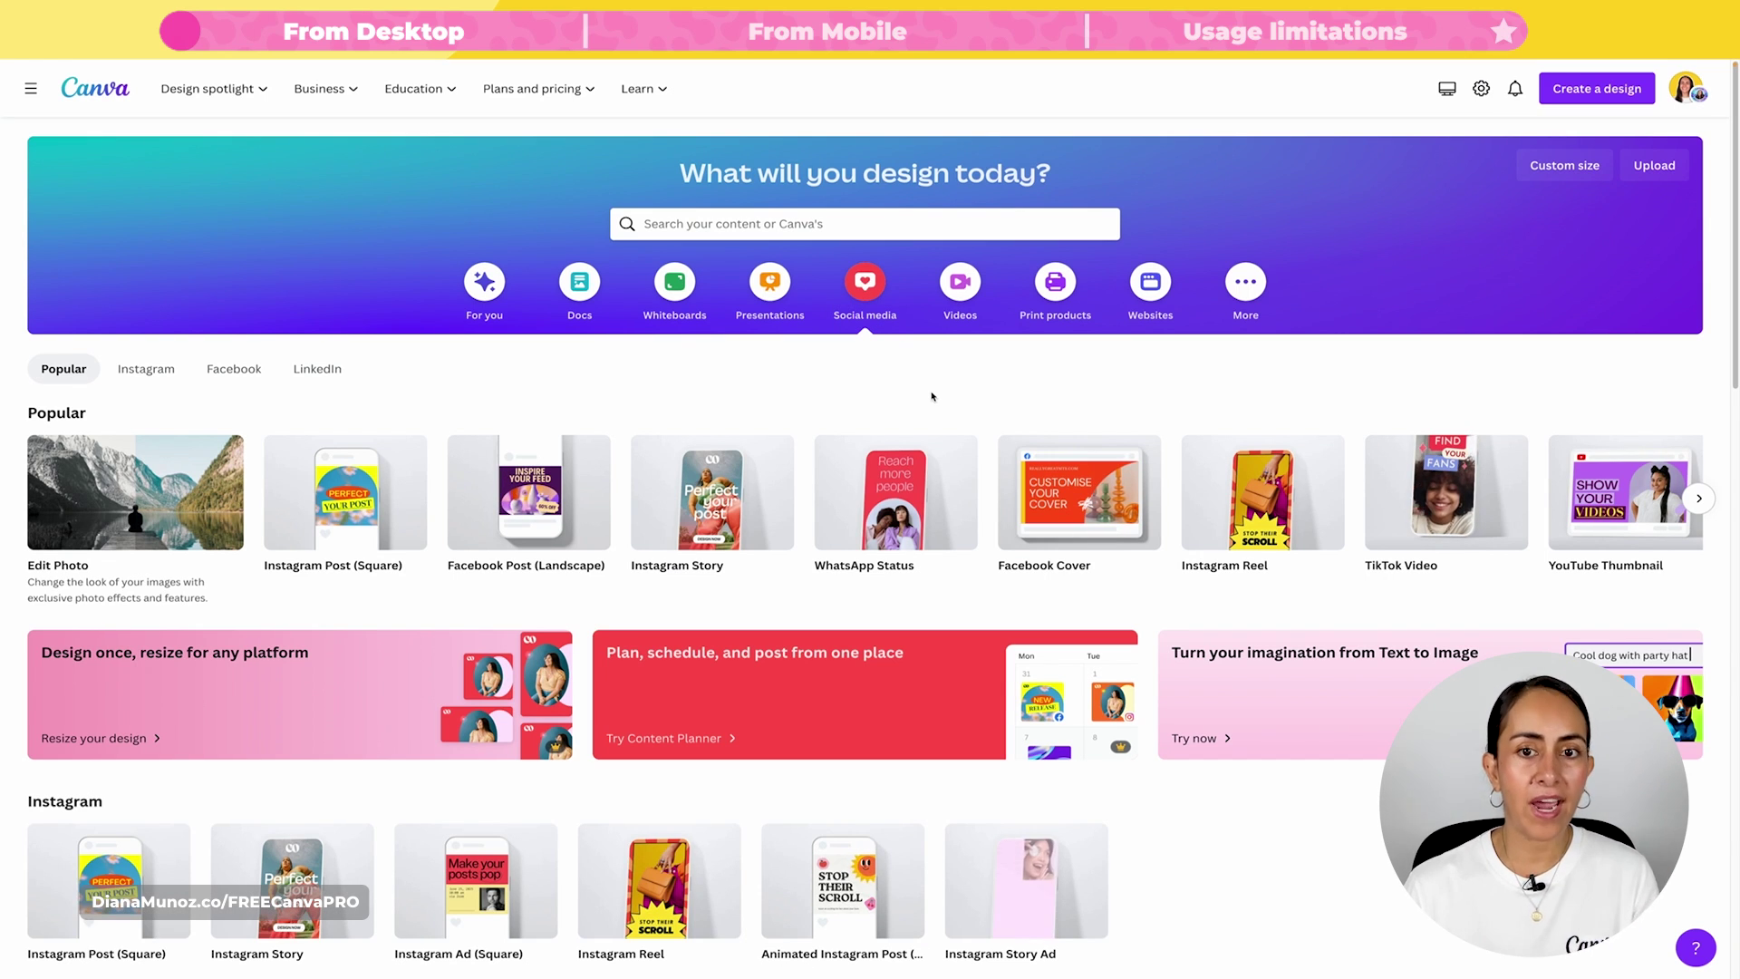
# Create a blank 1080 × 1920 px Mobile Video design from the Videos category
pyautogui.click(968, 300)
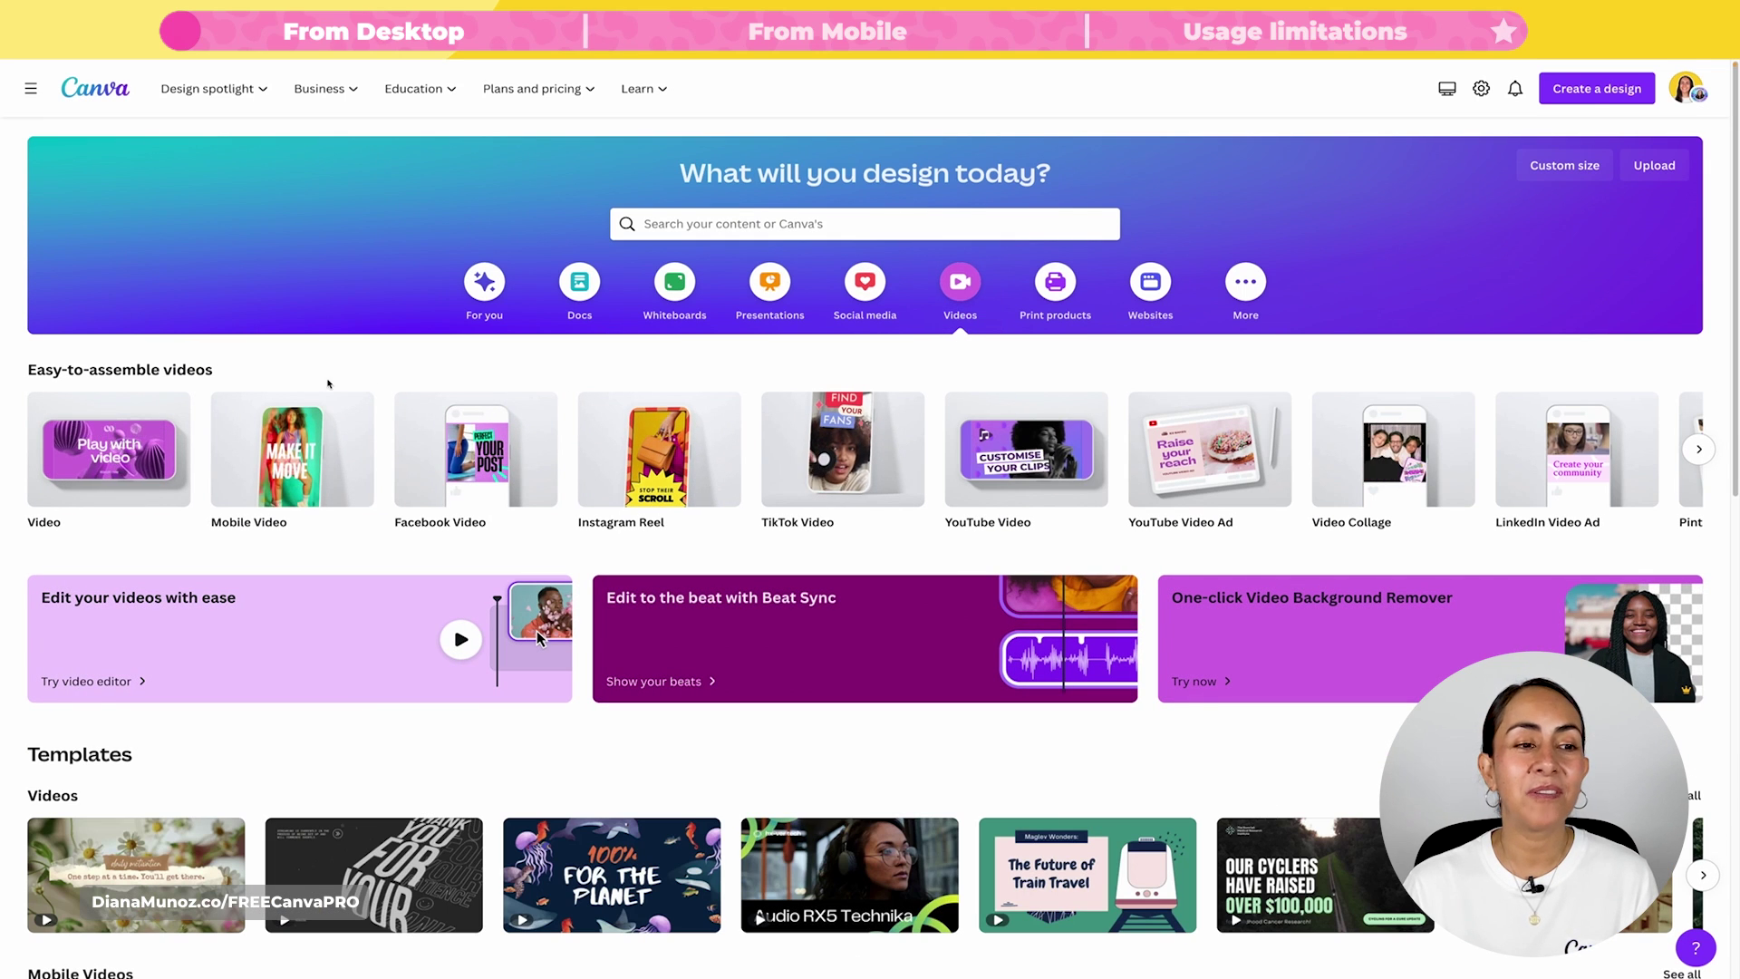
pyautogui.moveTo(309, 451)
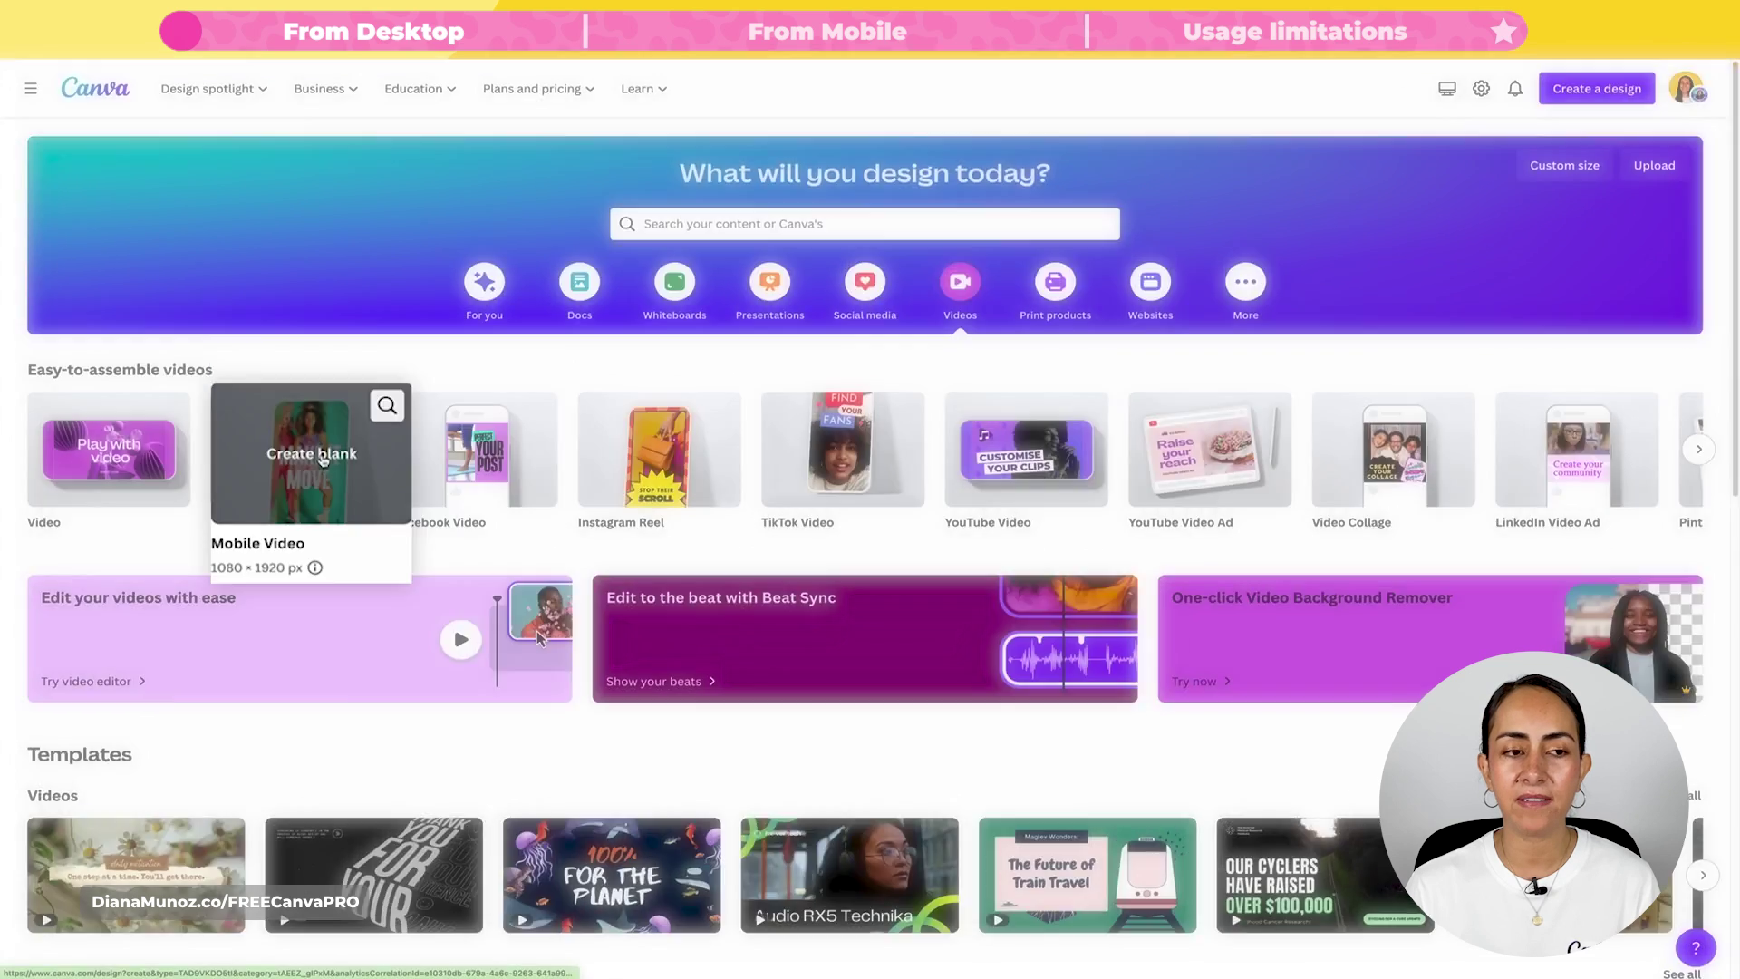
pyautogui.click(420, 481)
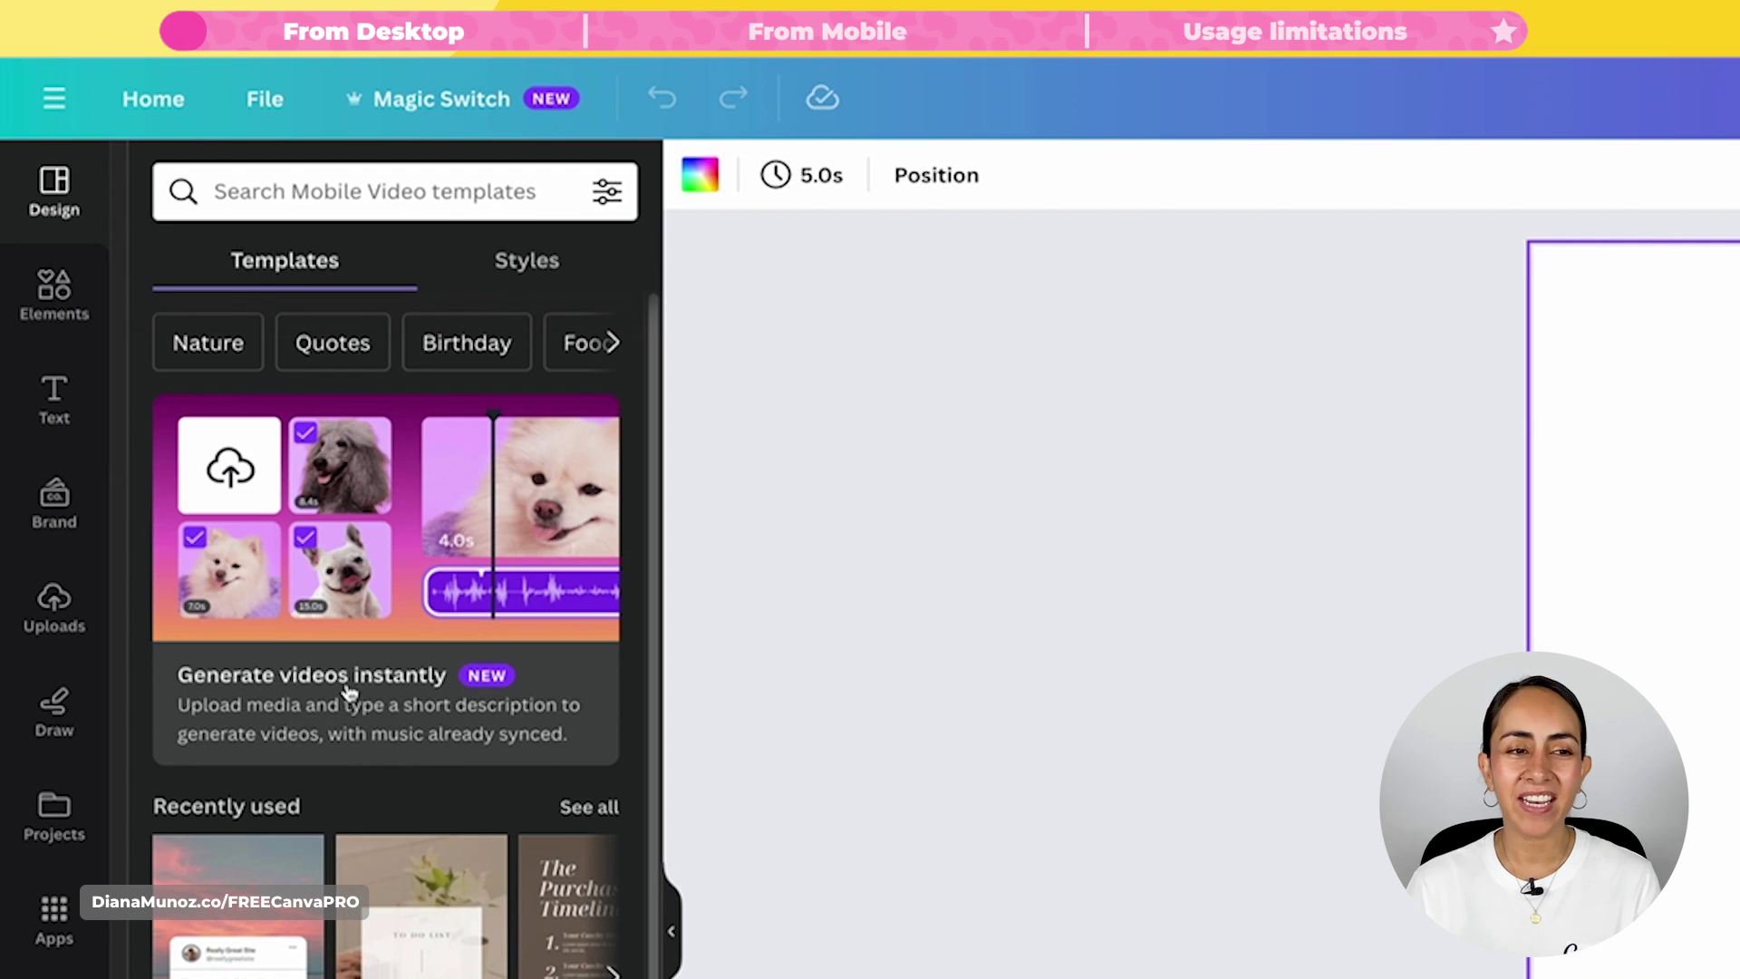
# Open the 'Generate videos instantly' Magic Design generator from the Templates tab
pyautogui.click(472, 757)
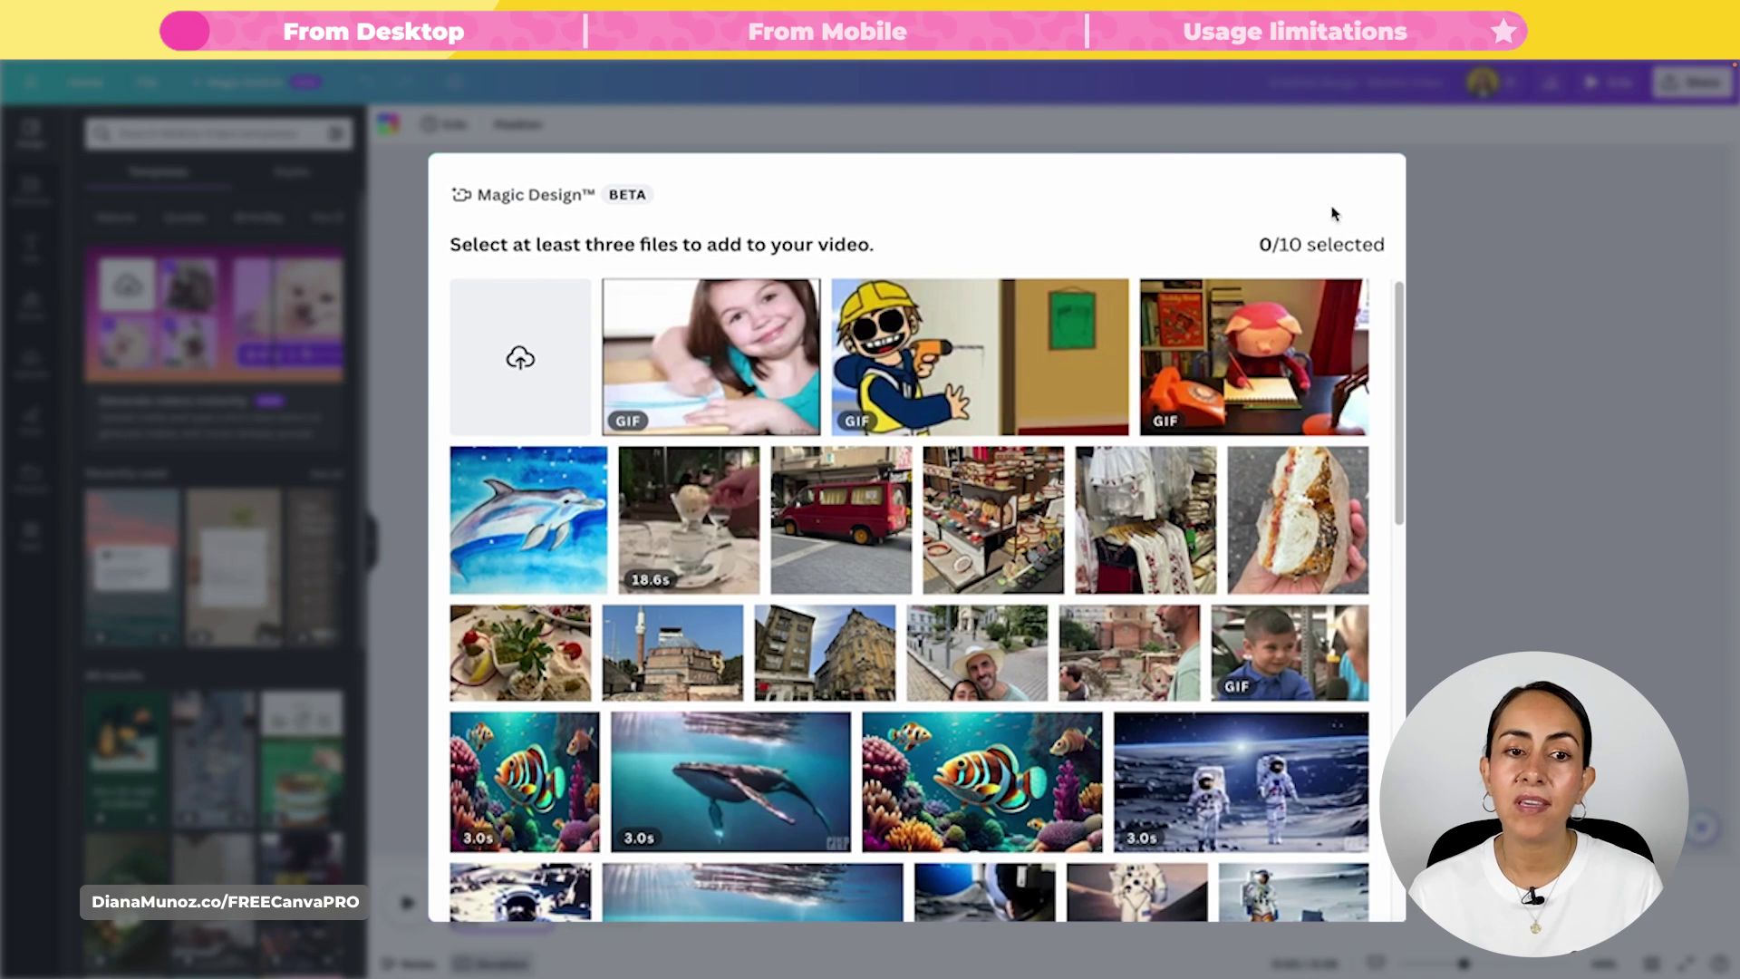
# Select the 30.6s clip, the 16.0s clip and a third clip in Magic Design (3/10)
pyautogui.moveTo(839, 505)
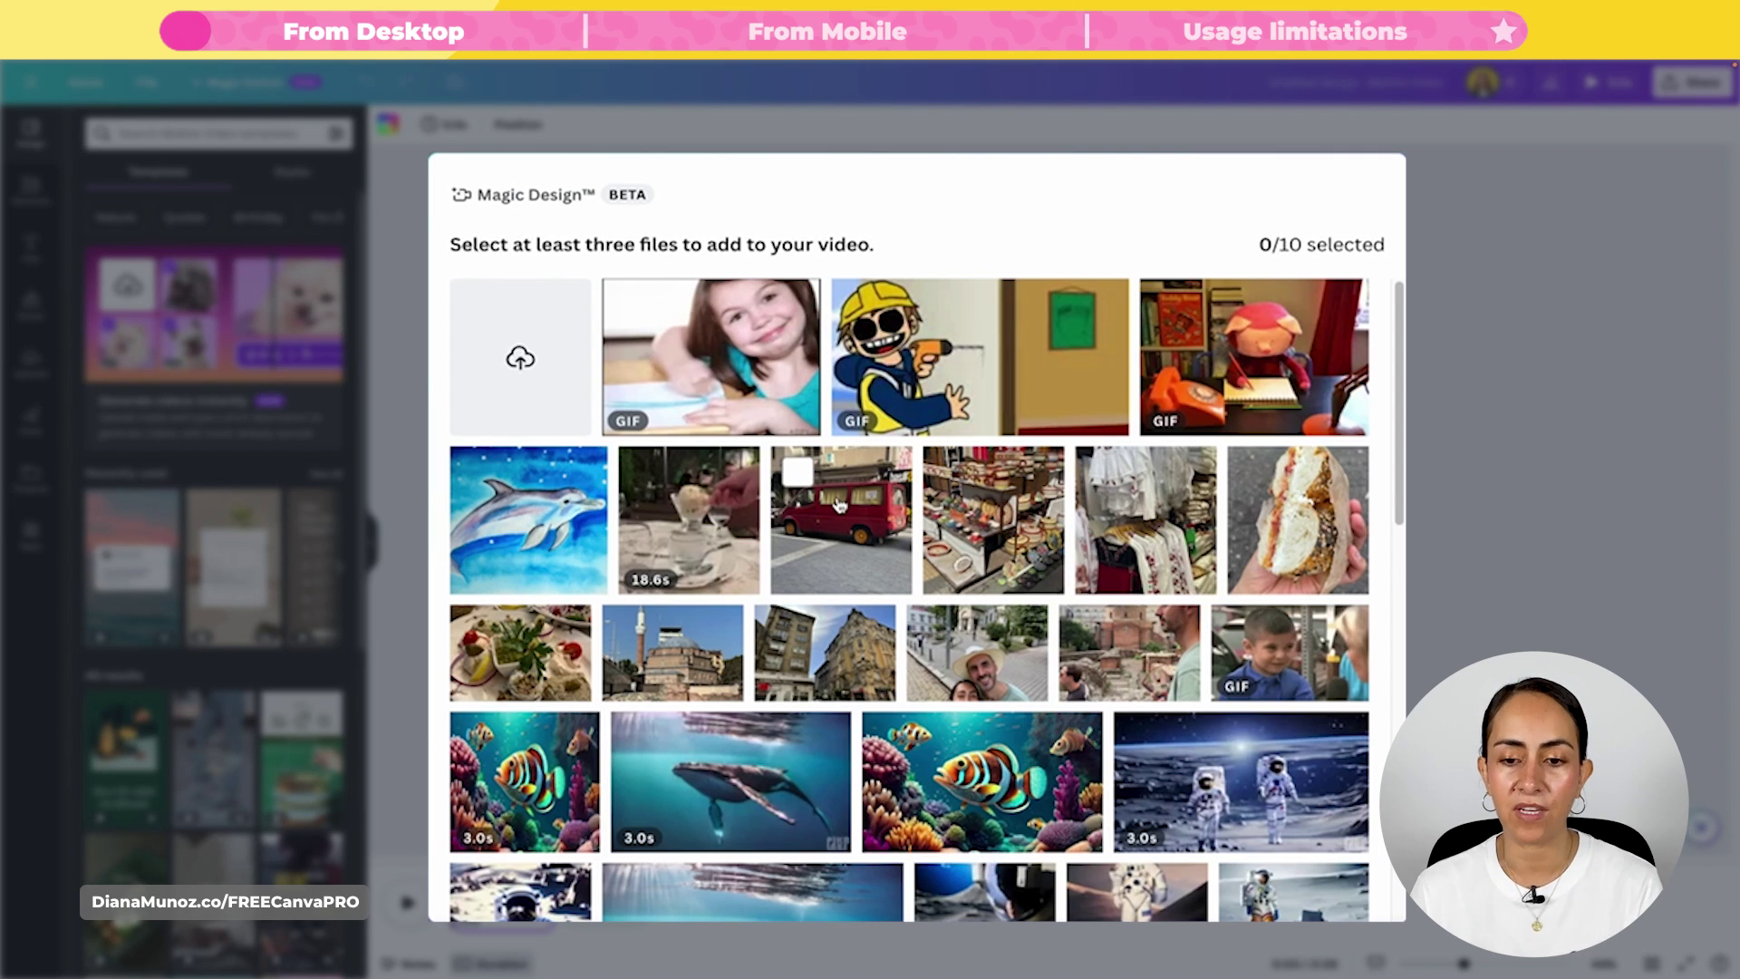
pyautogui.scroll(-15, 605, 436)
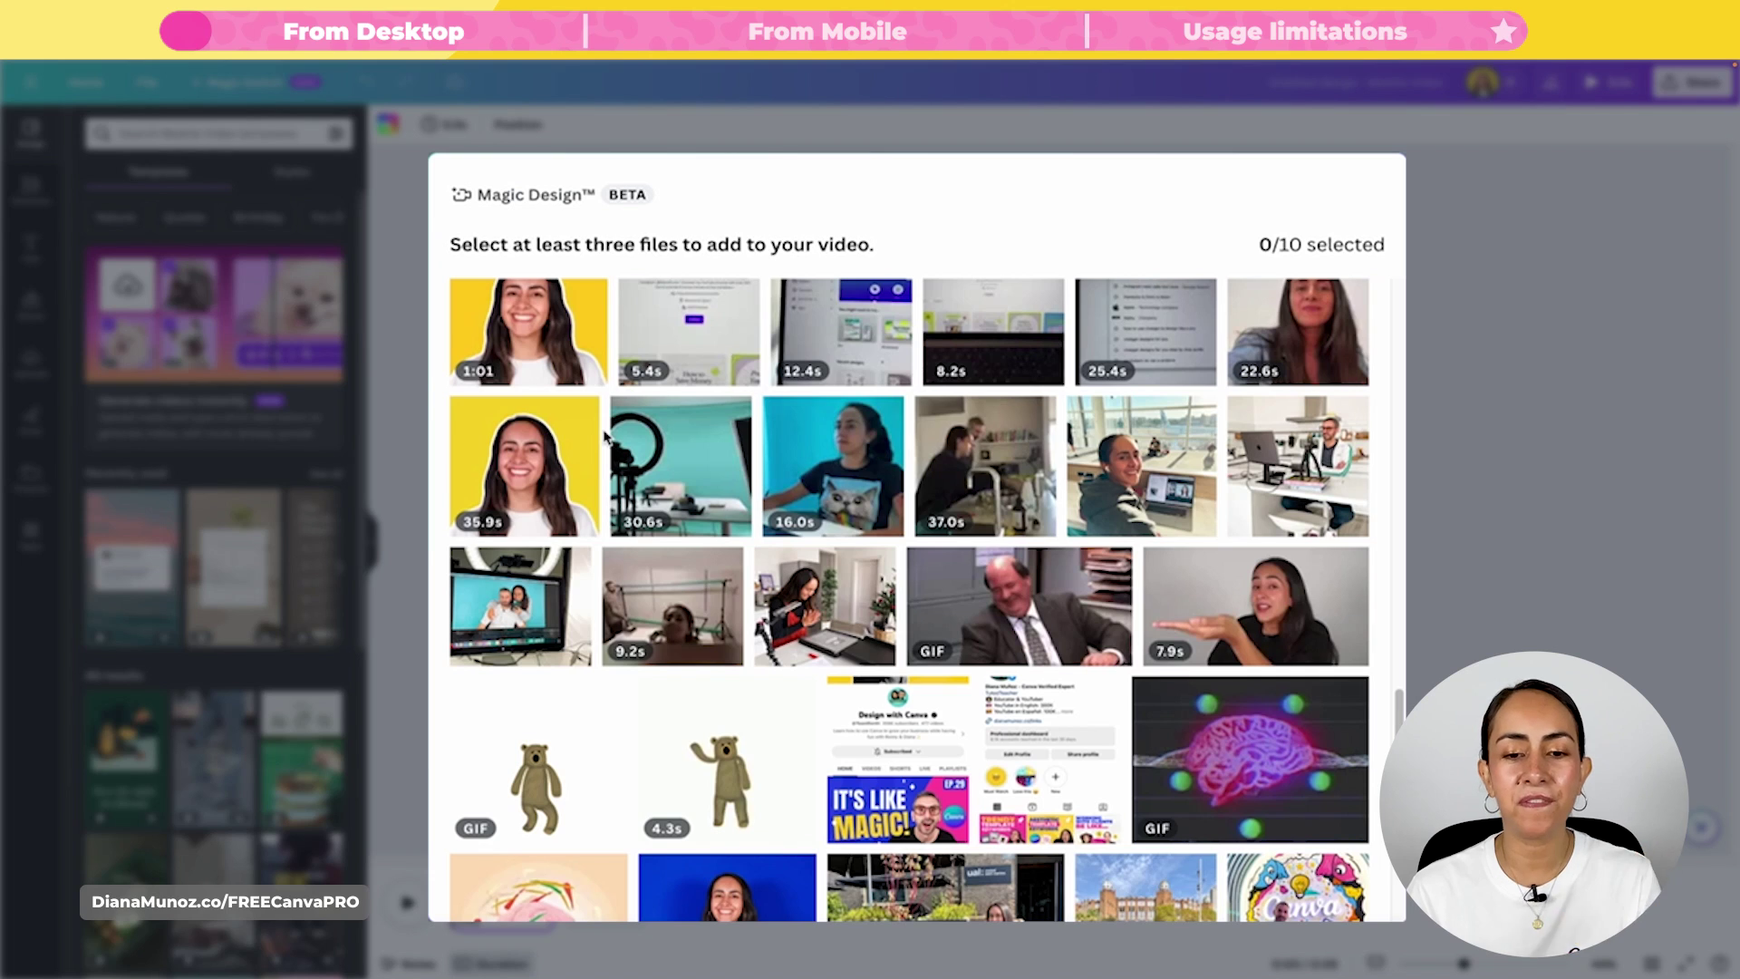
pyautogui.scroll(-1, 611, 417)
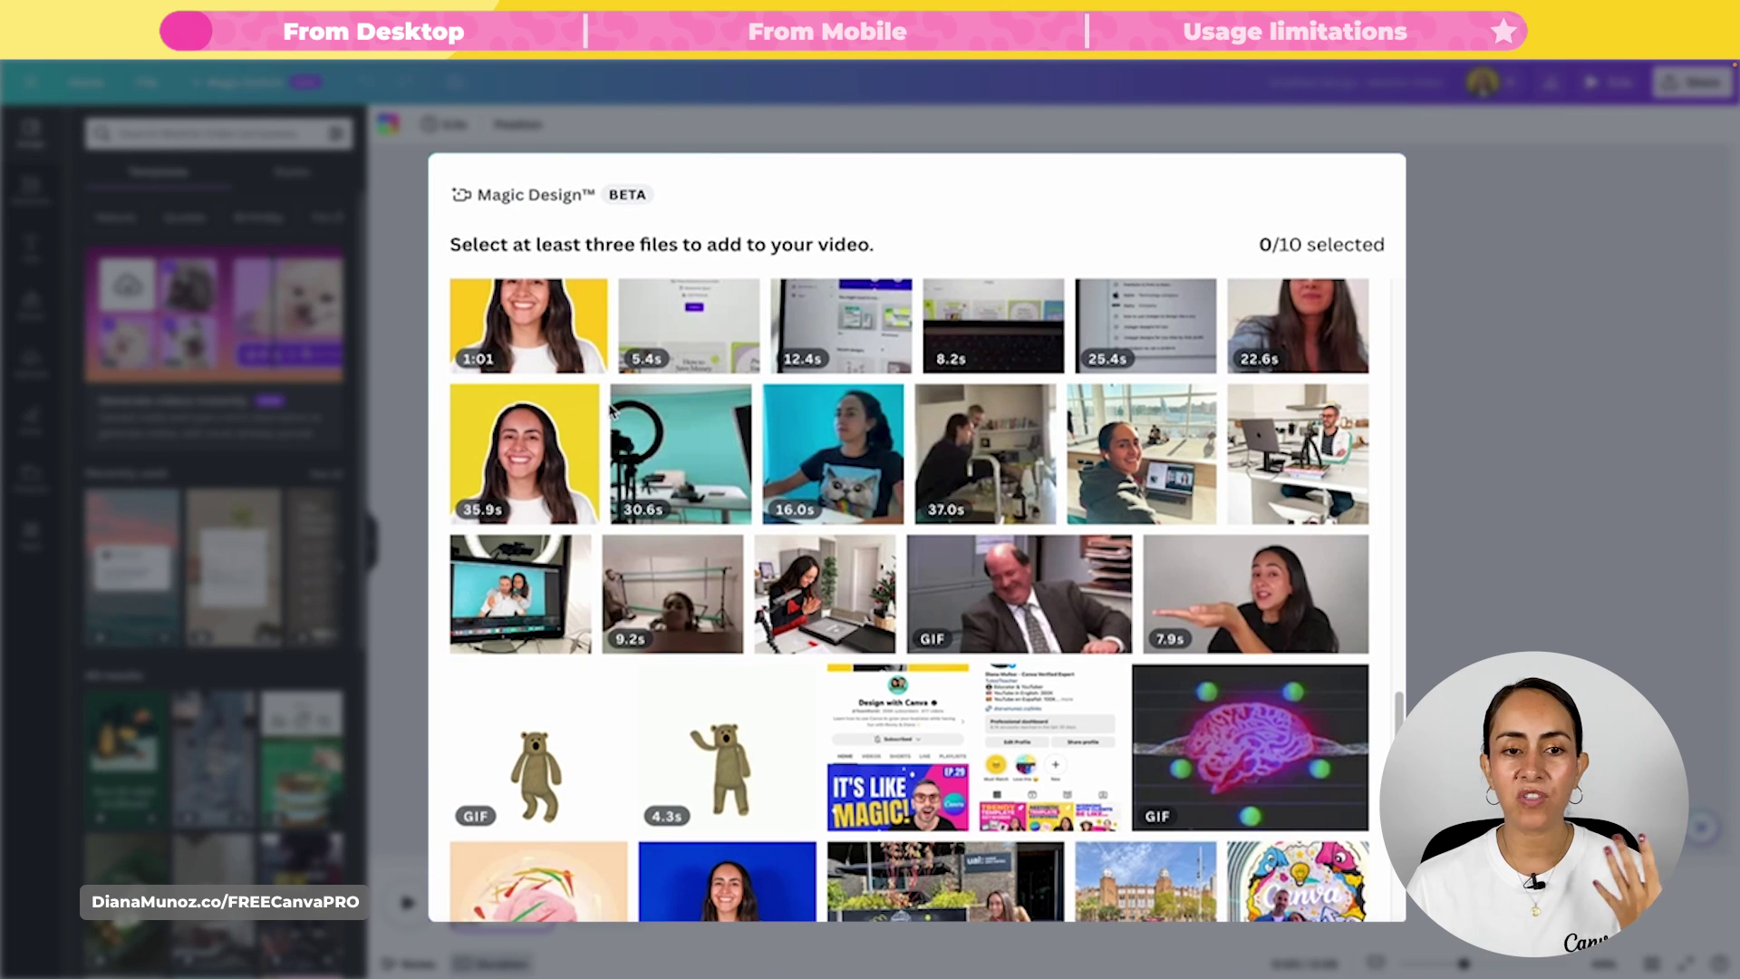
pyautogui.click(637, 410)
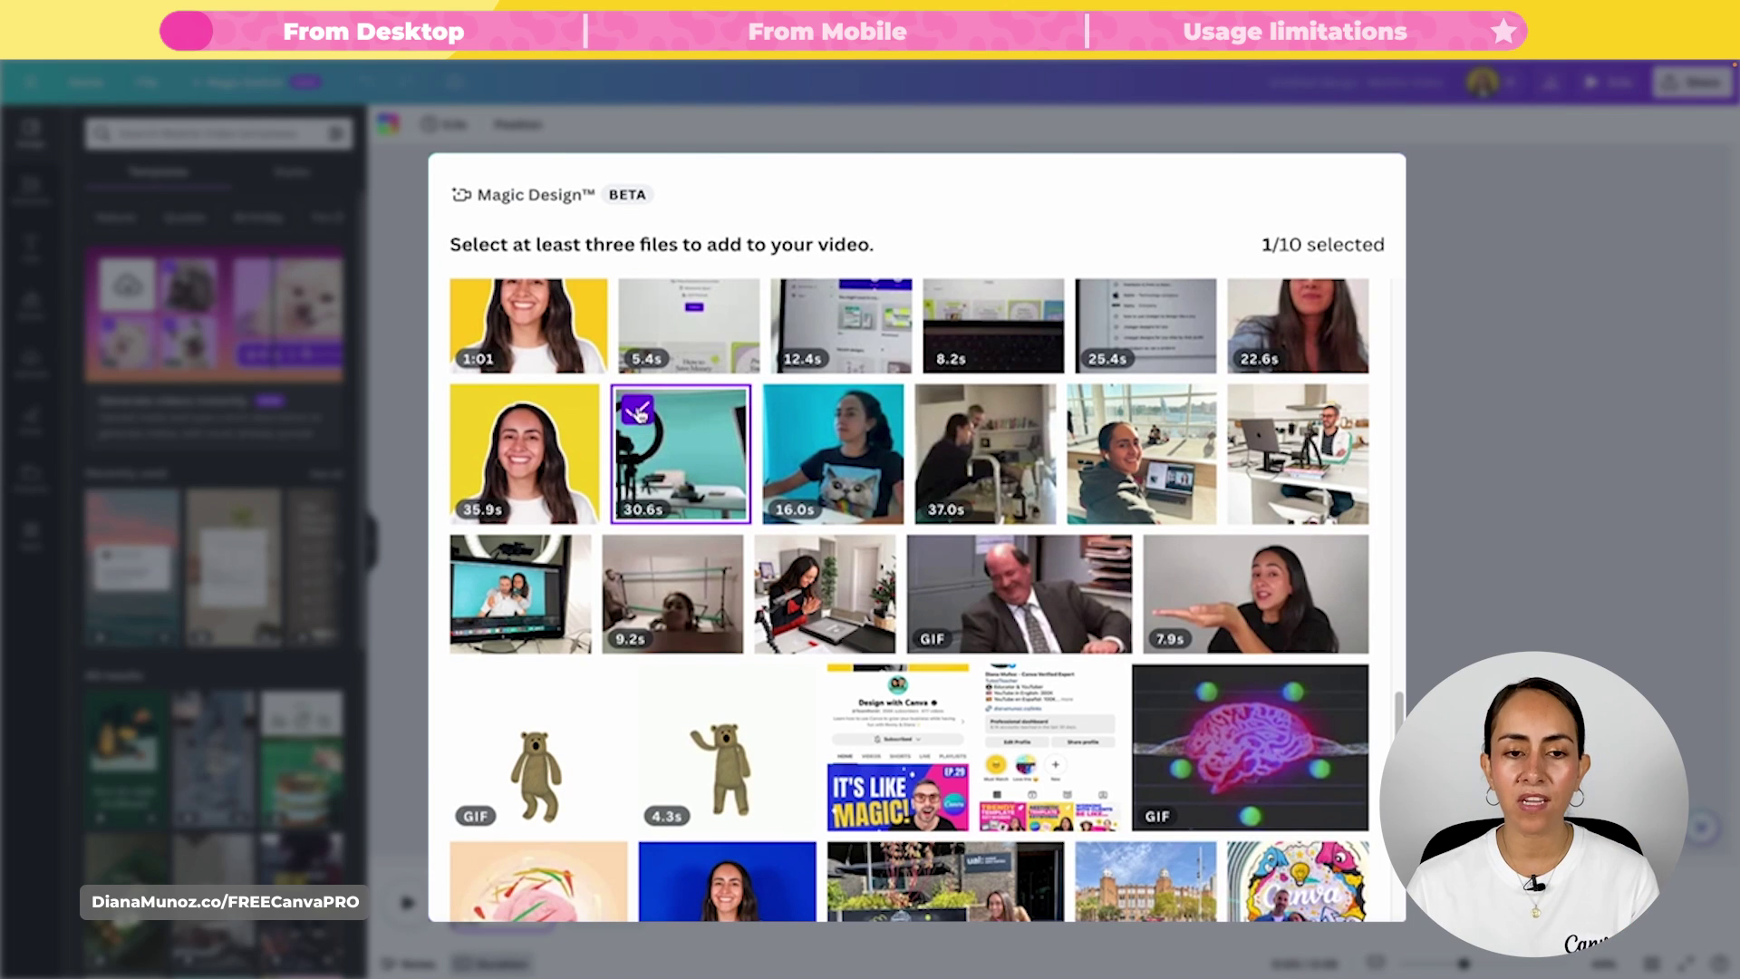
pyautogui.click(791, 410)
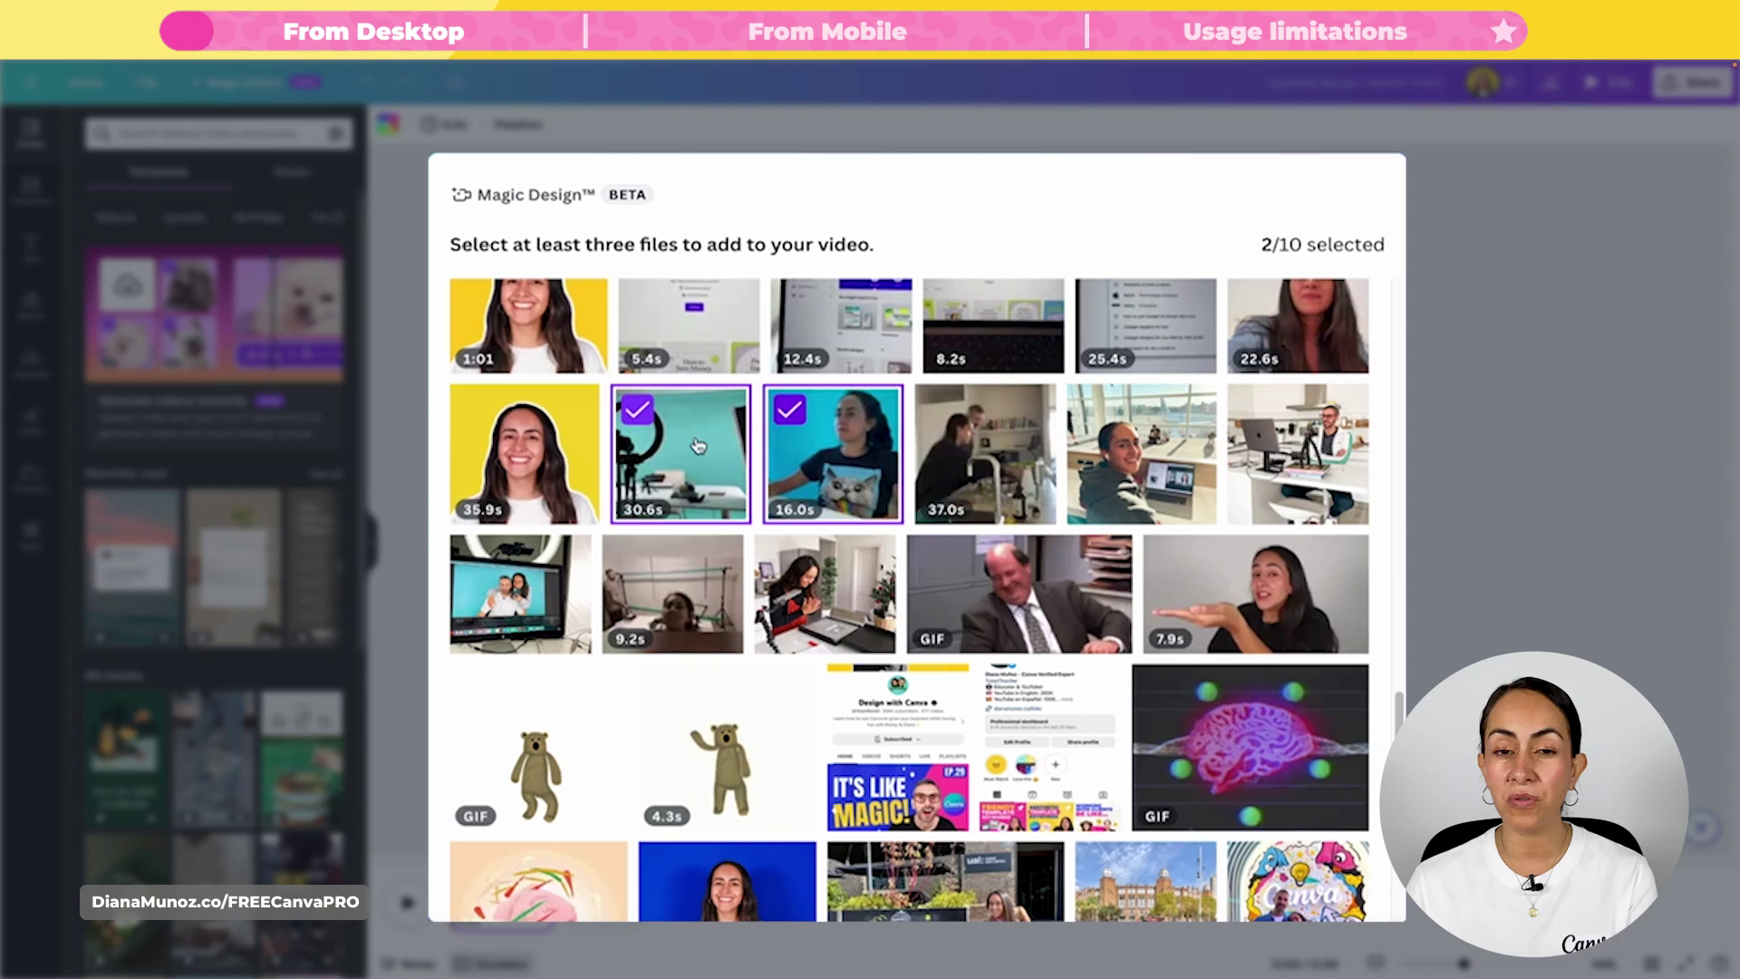
pyautogui.click(475, 563)
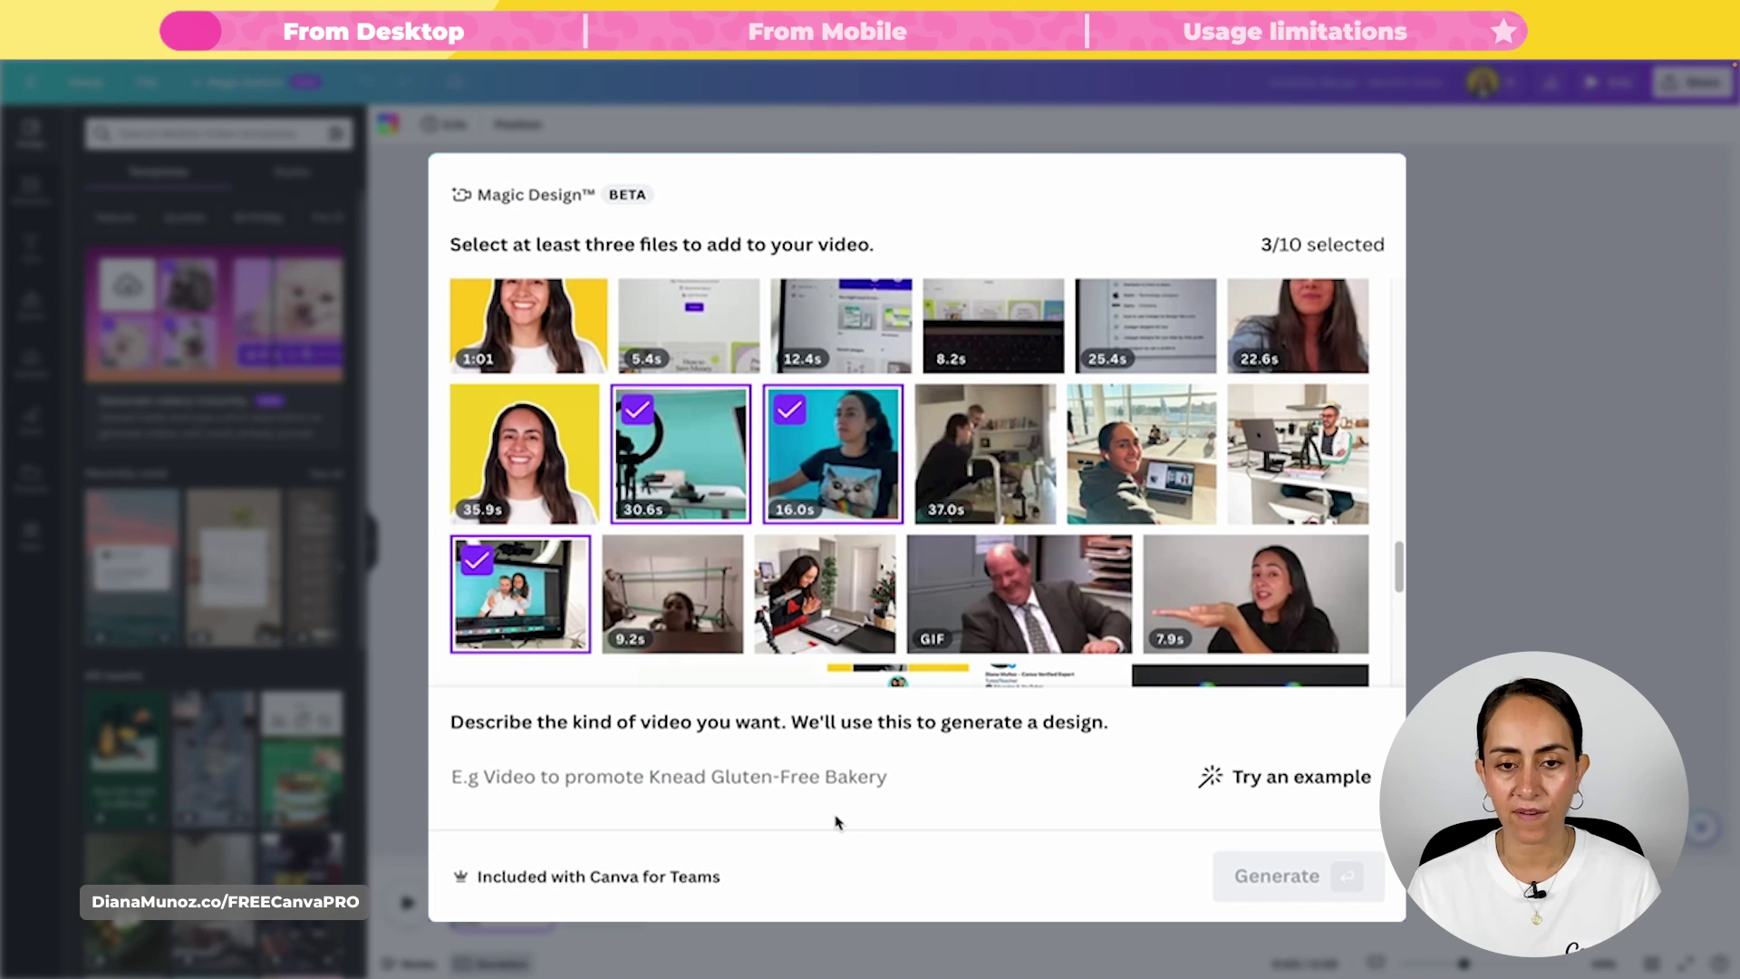
# Add the office clip and the kitchen-desk clip from row two, making 5/10 selected
pyautogui.click(1095, 412)
pyautogui.click(1261, 414)
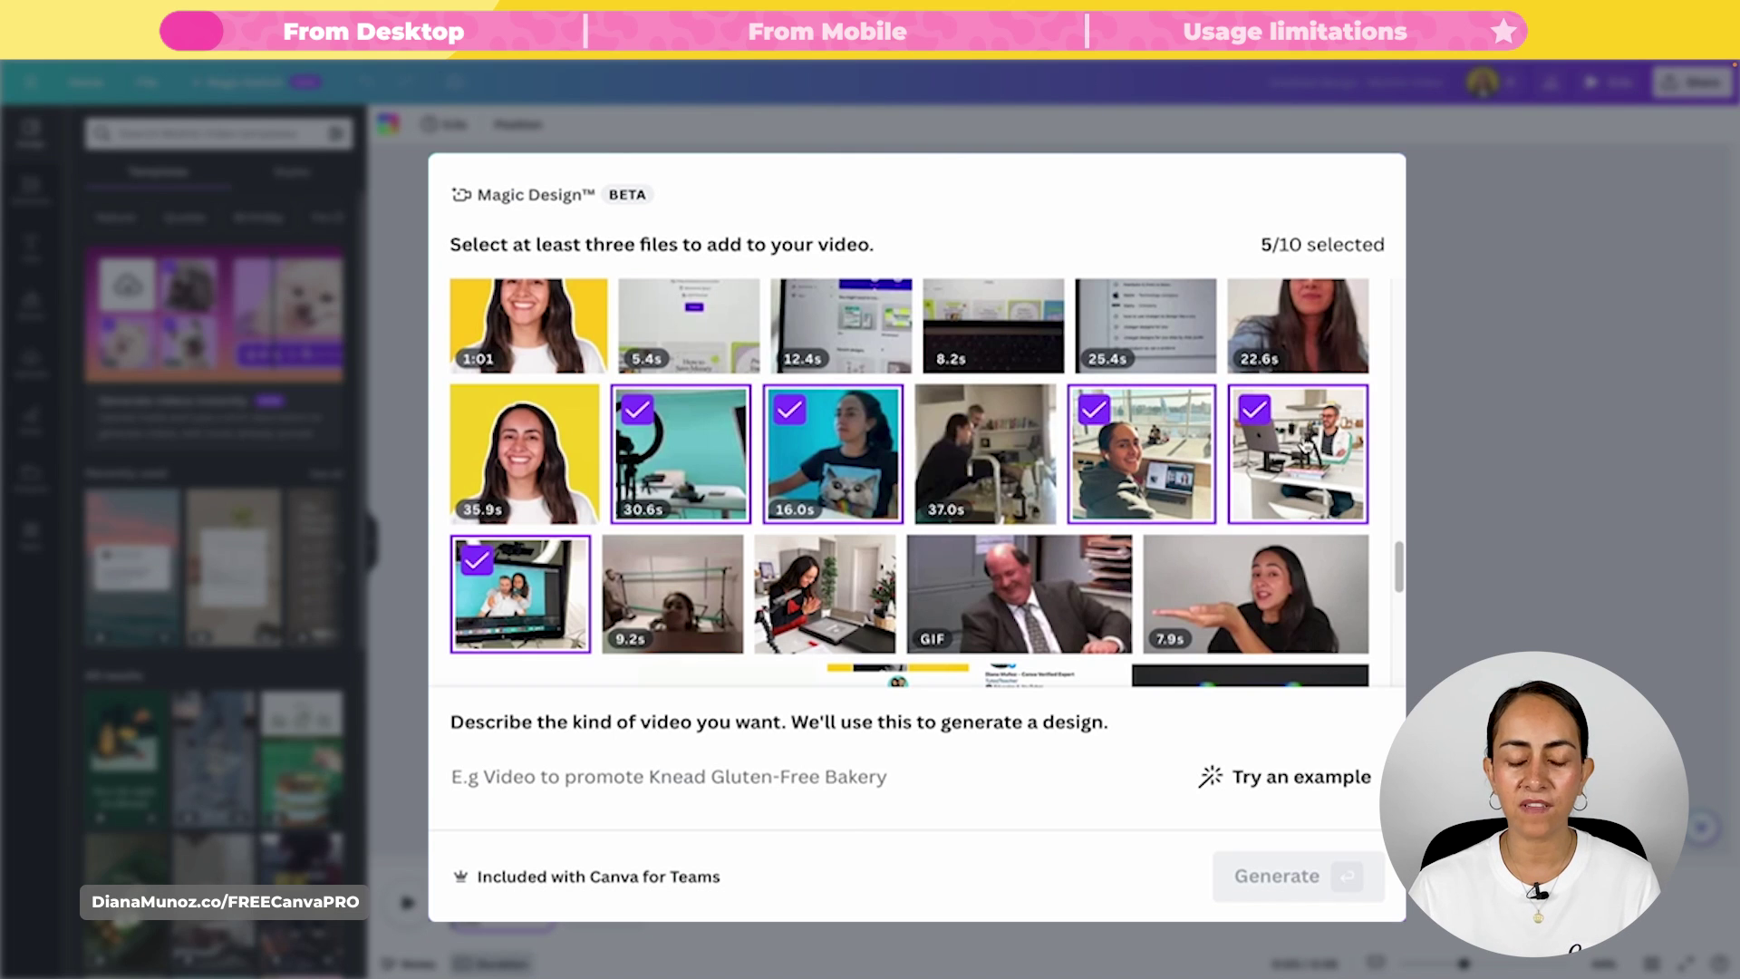
pyautogui.scroll(-1, 1302, 444)
pyautogui.scroll(-10, 1302, 444)
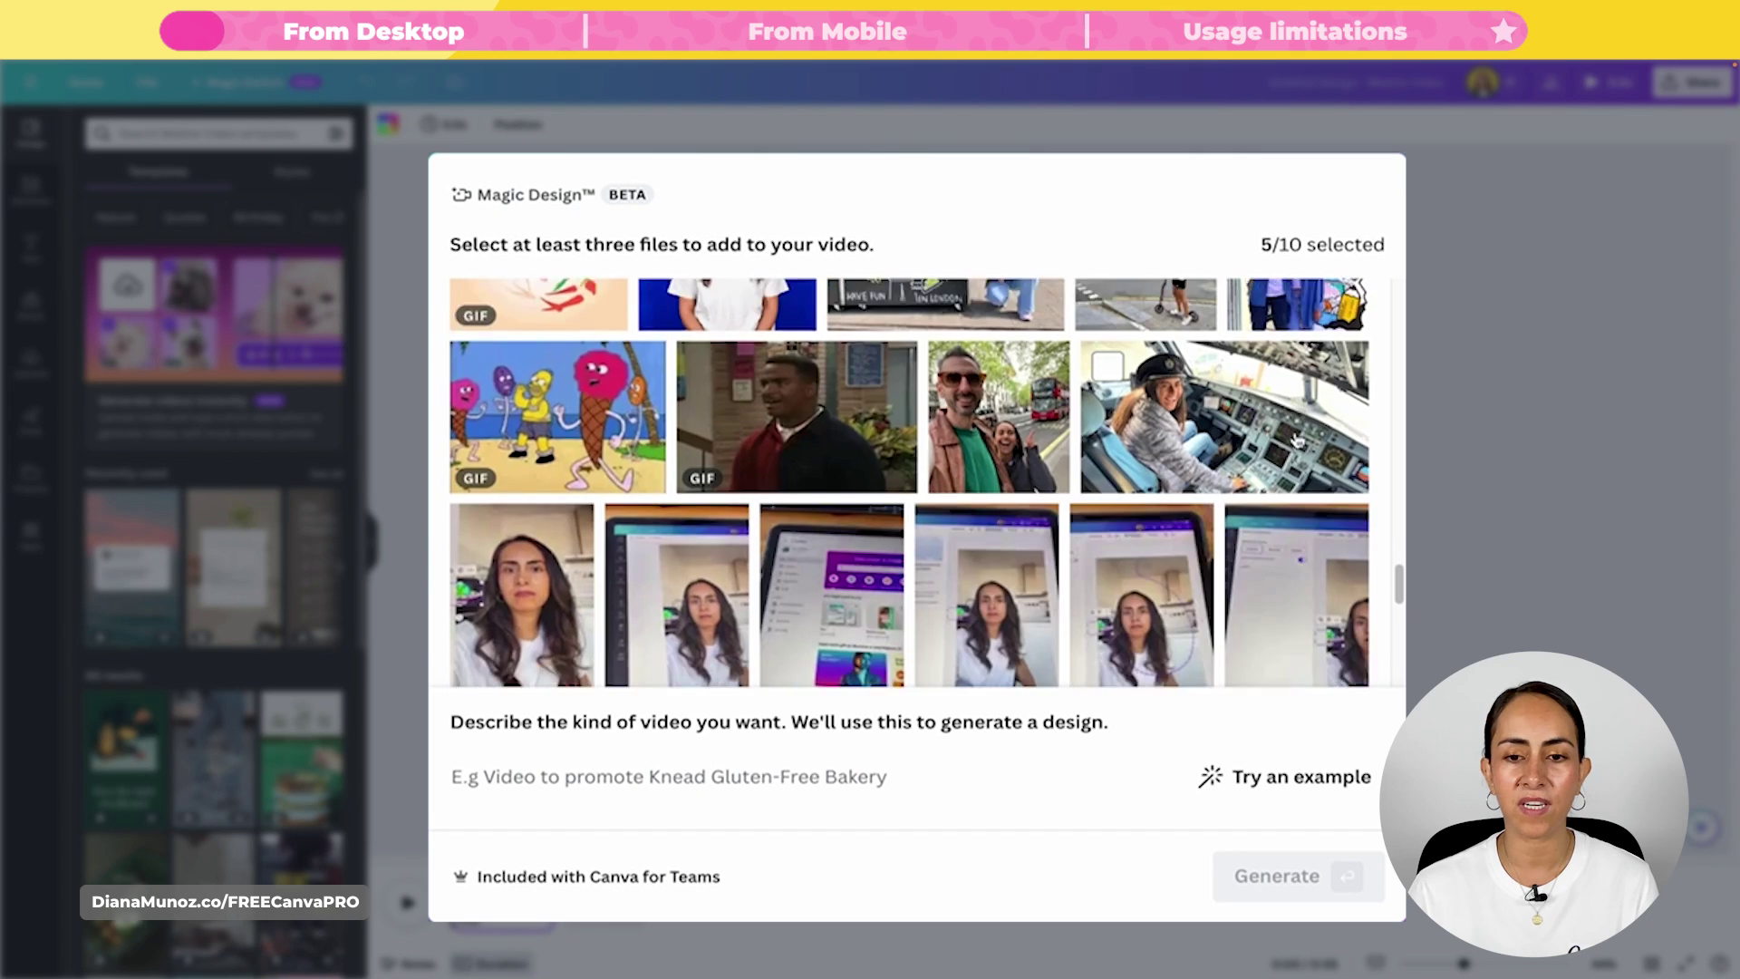
pyautogui.scroll(8, 1297, 439)
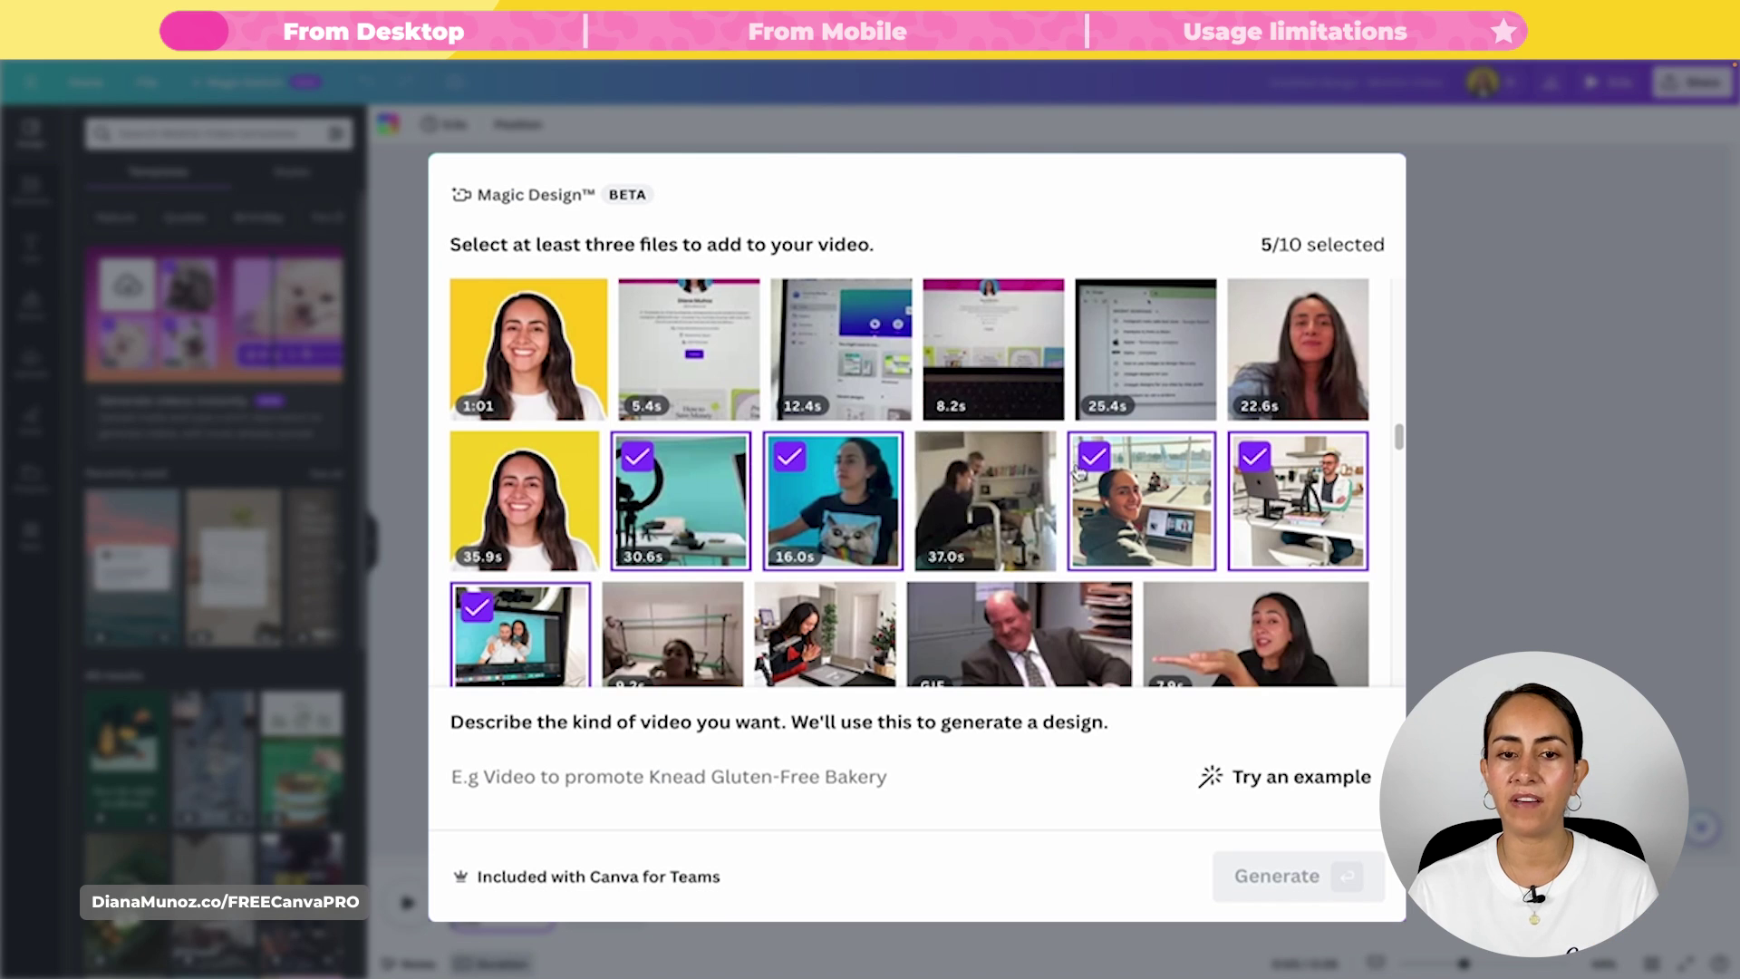
pyautogui.click(1259, 457)
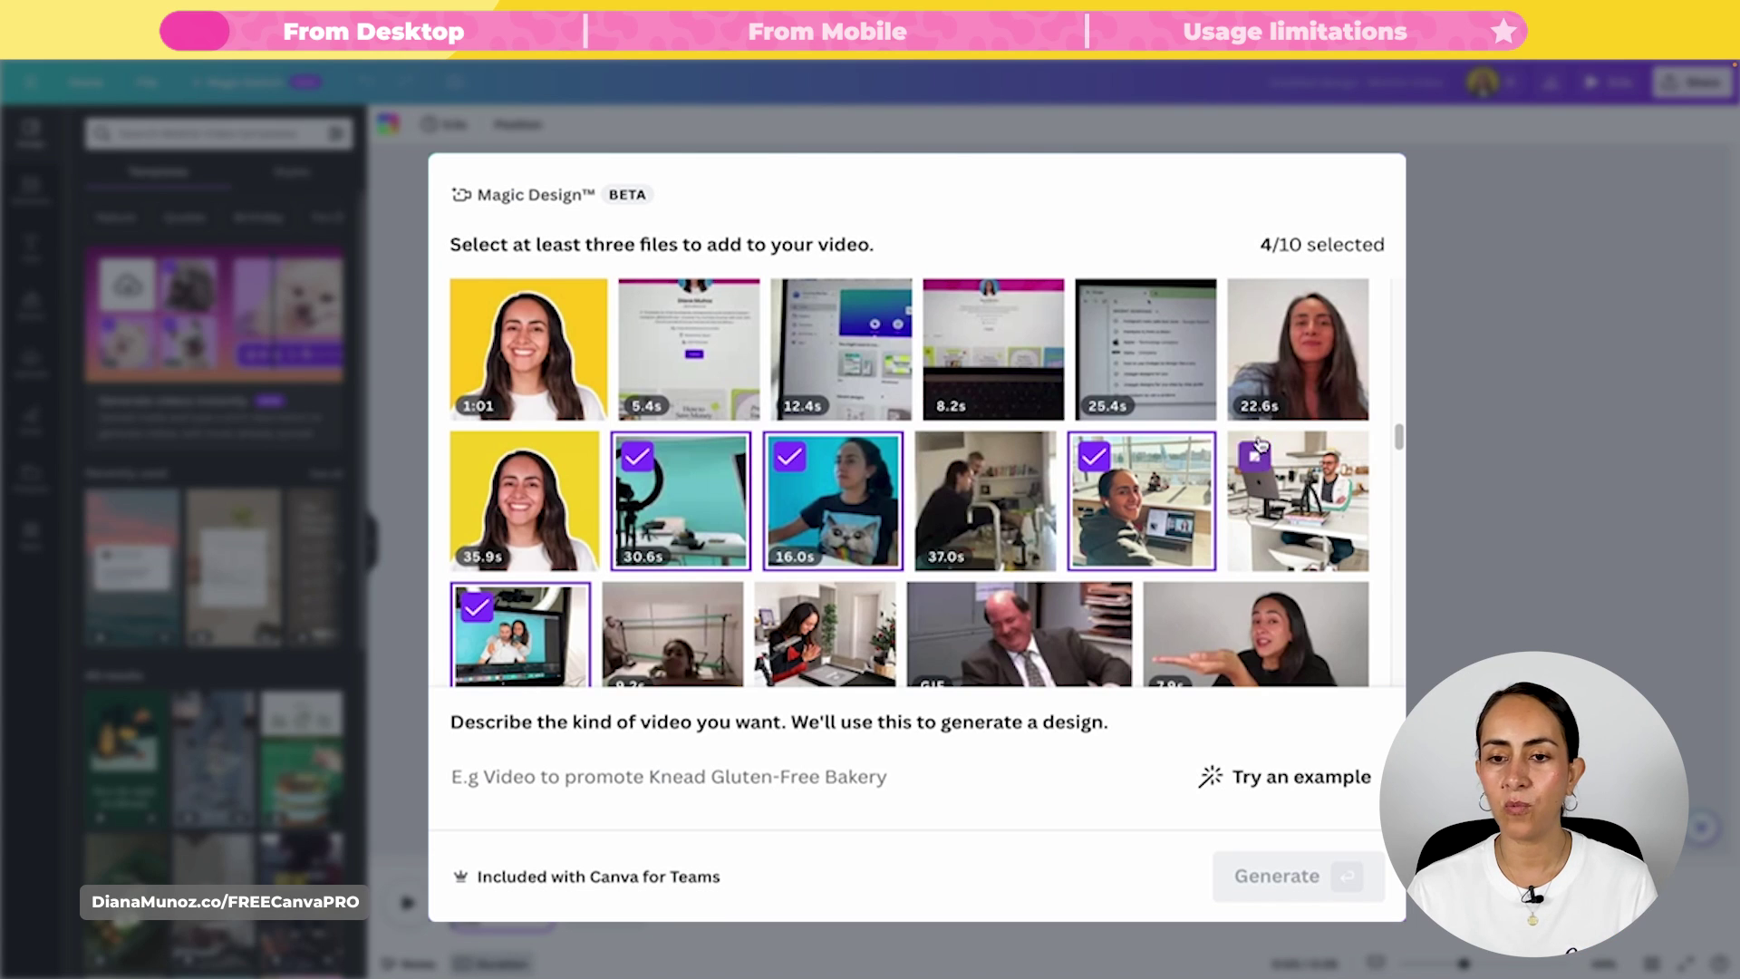
pyautogui.click(1256, 459)
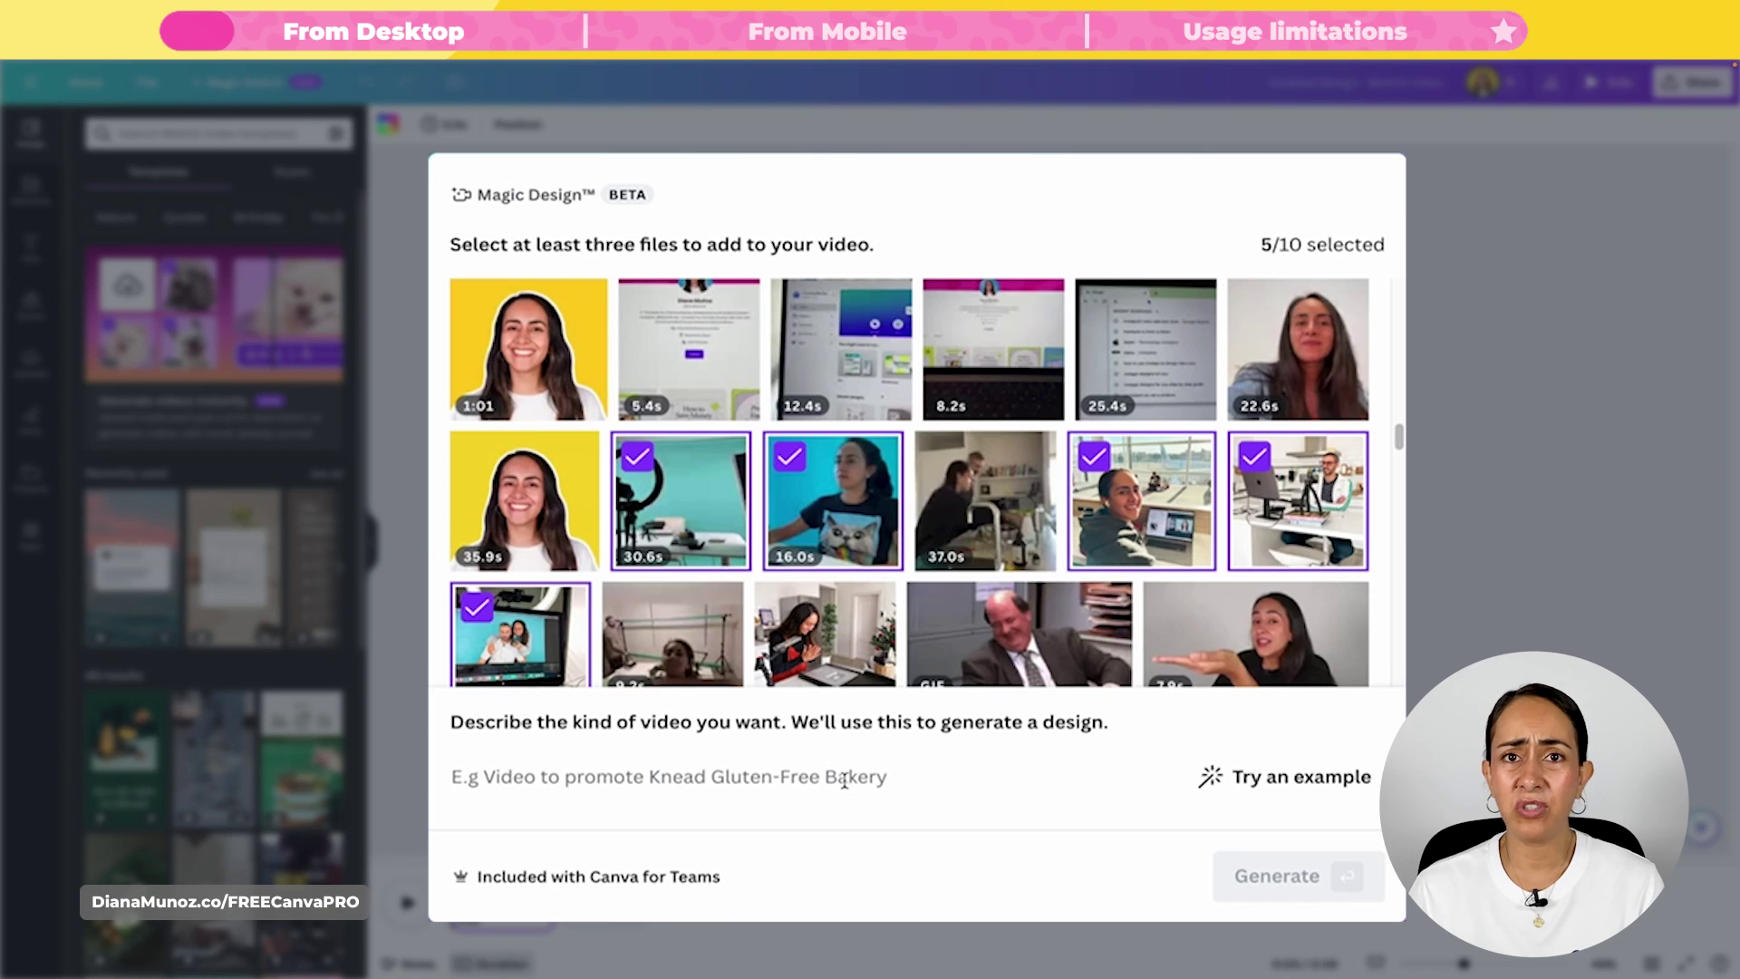
# Enter 'Behind the scenes' as the description of the wanted video
pyautogui.write('Behind the s')
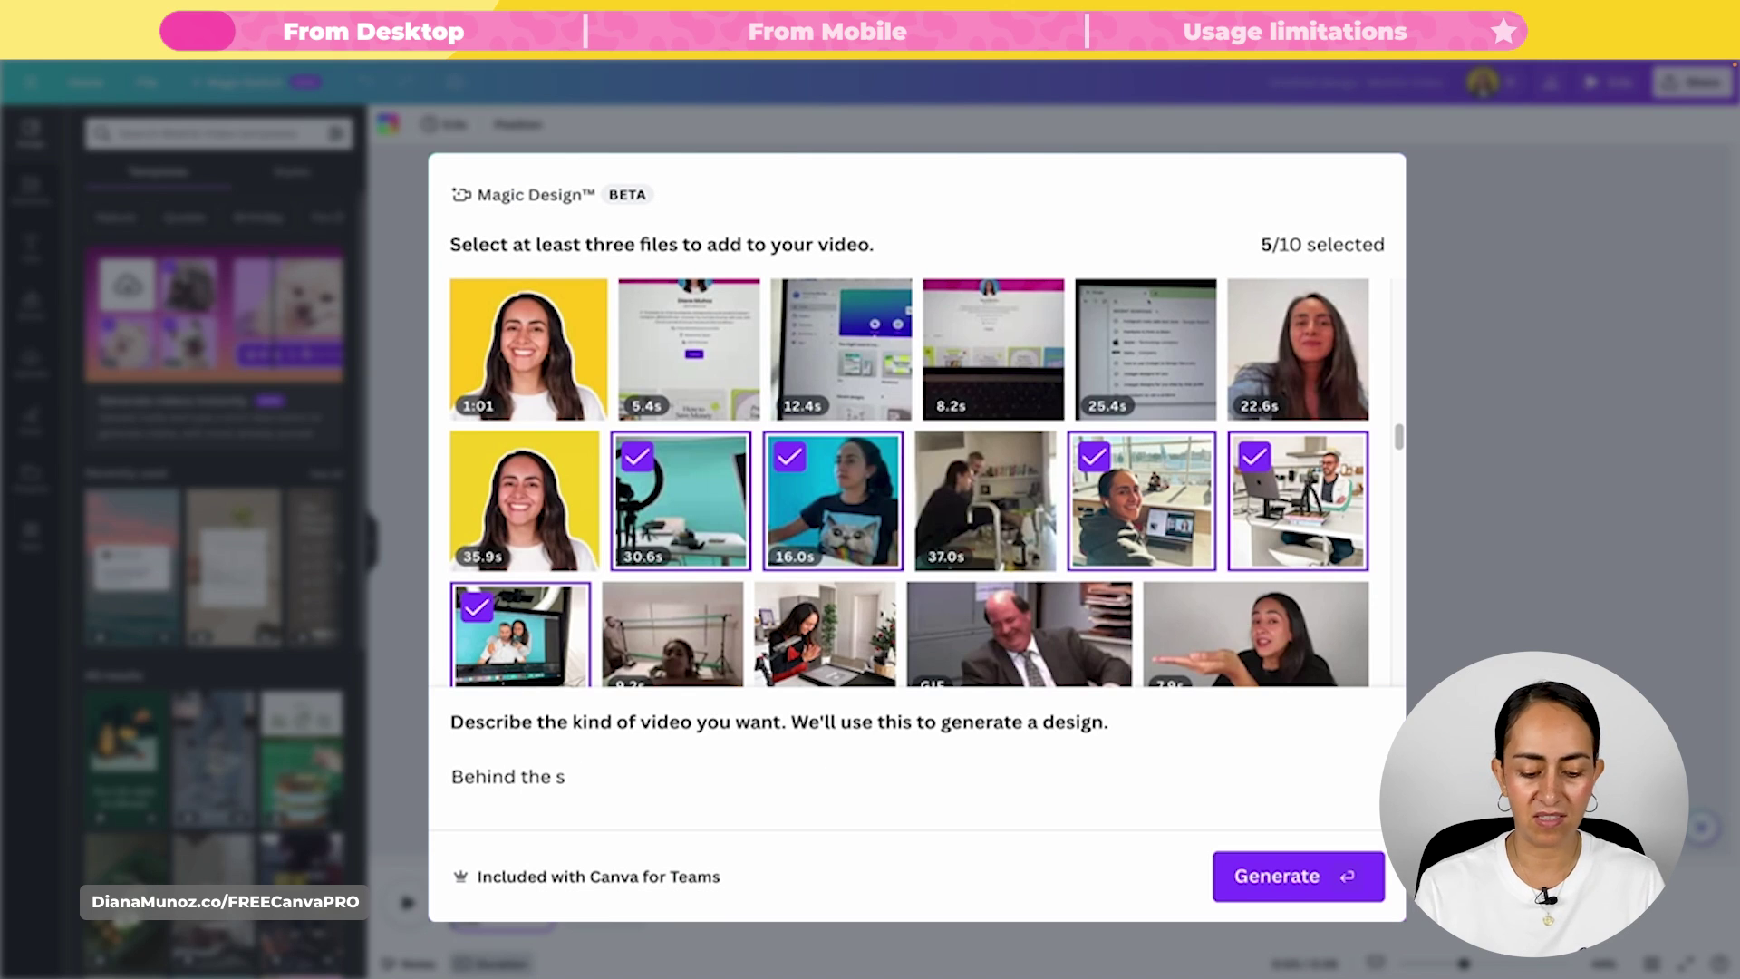
pyautogui.write('cenes')
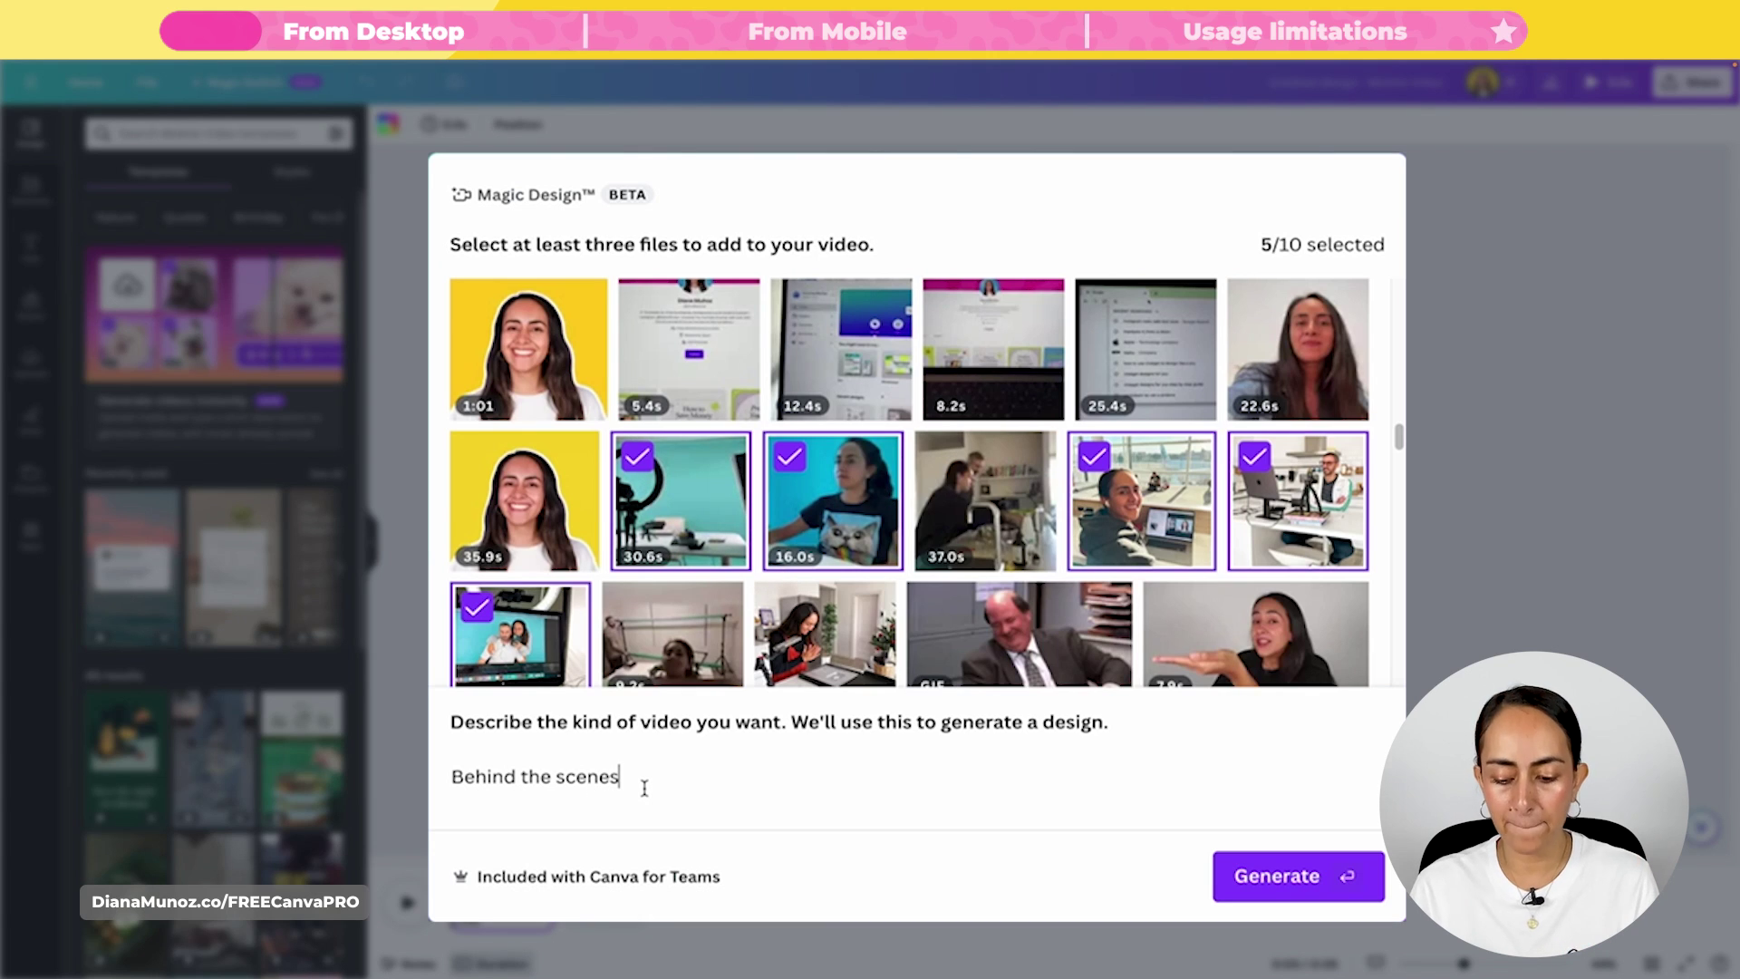
pyautogui.hotkey('ctrl', 'a')
pyautogui.press('BackSpace')
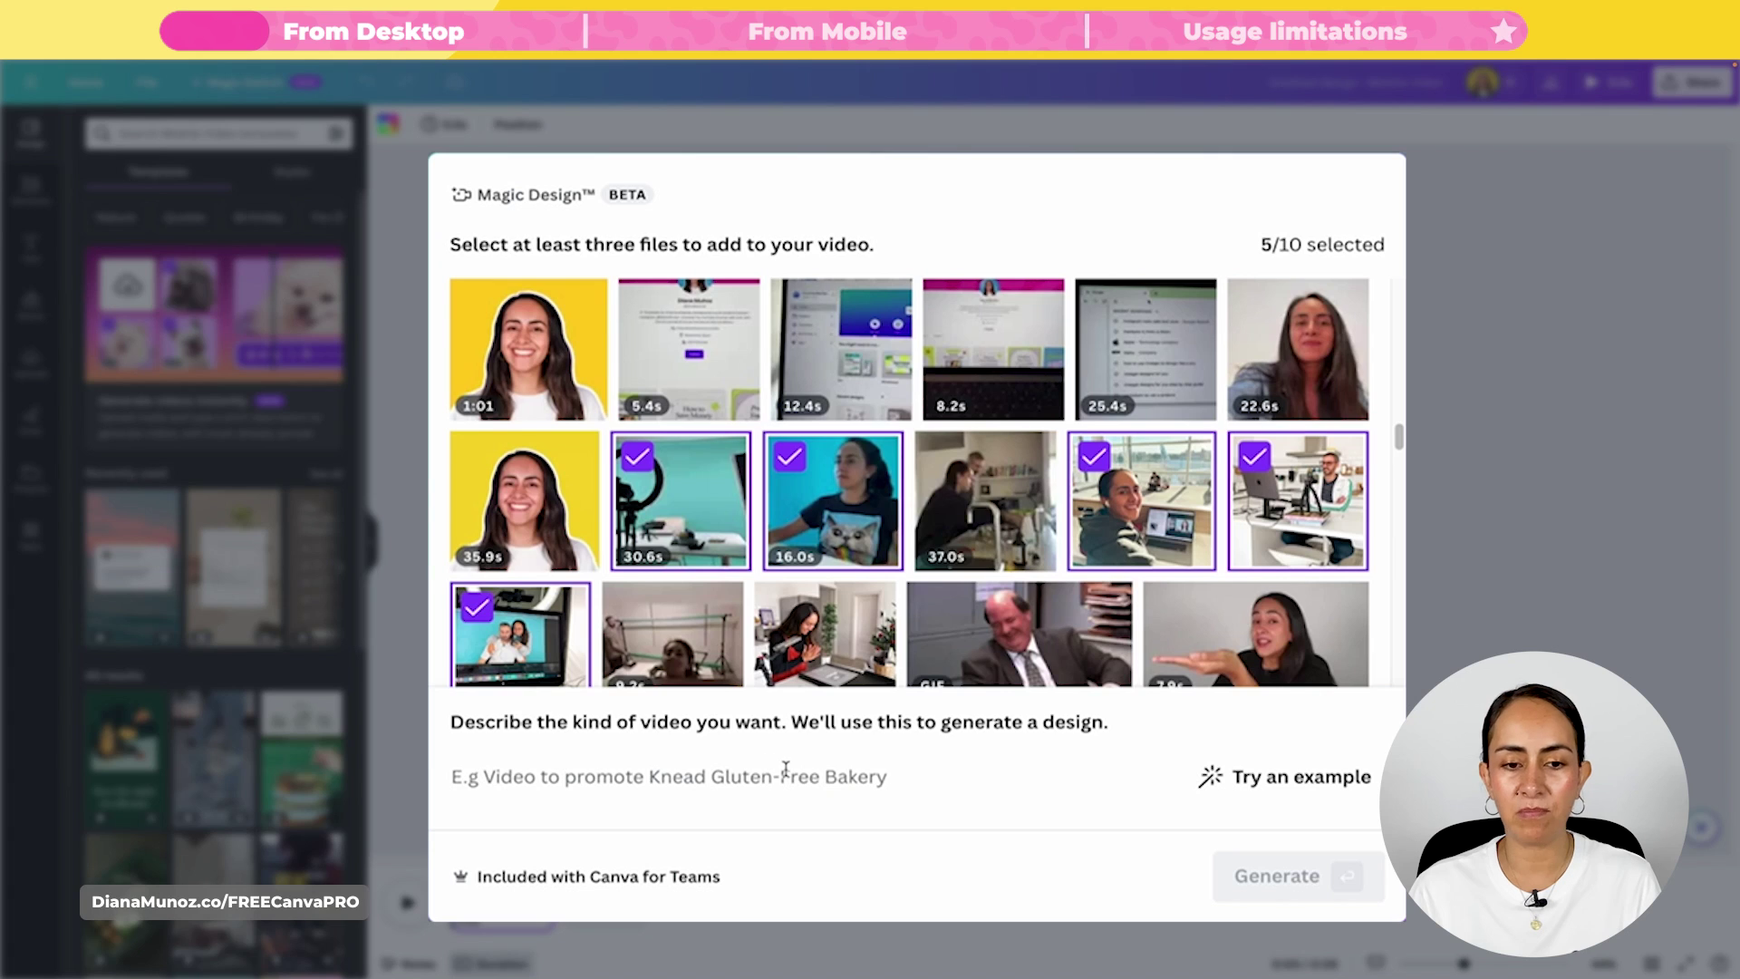
pyautogui.write('Behind the scenes')
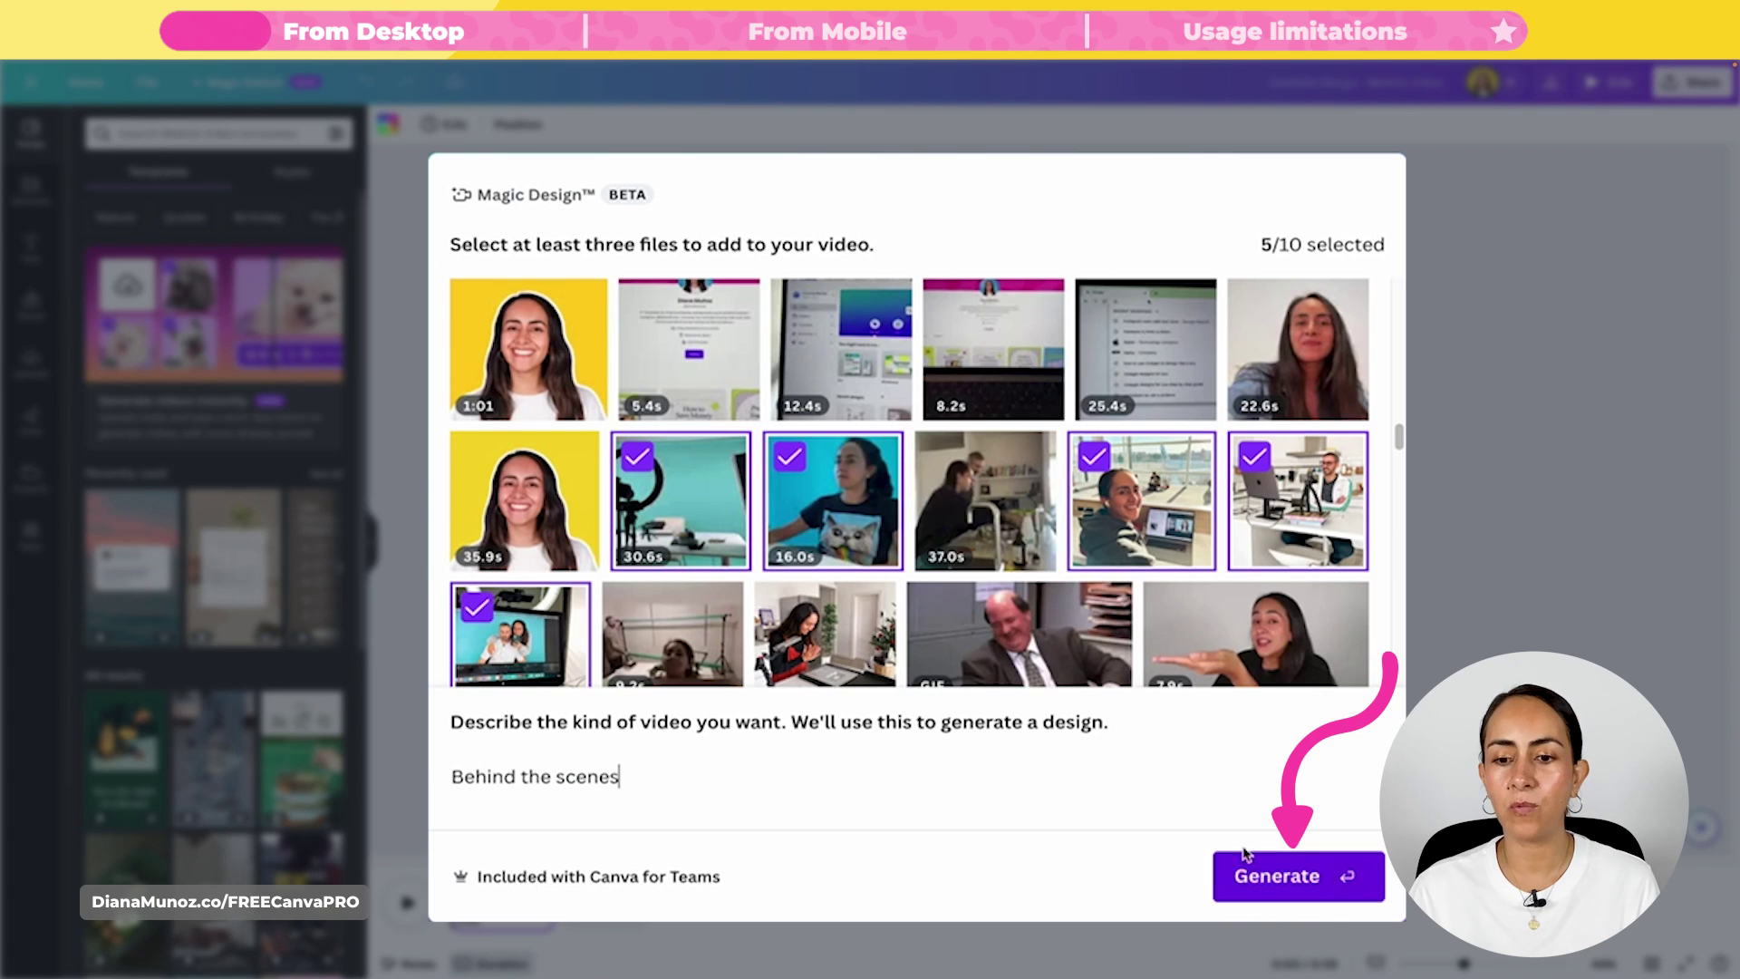
# Generate the video and scrub through the 23.4-second result, returning to the start
pyautogui.click(1304, 877)
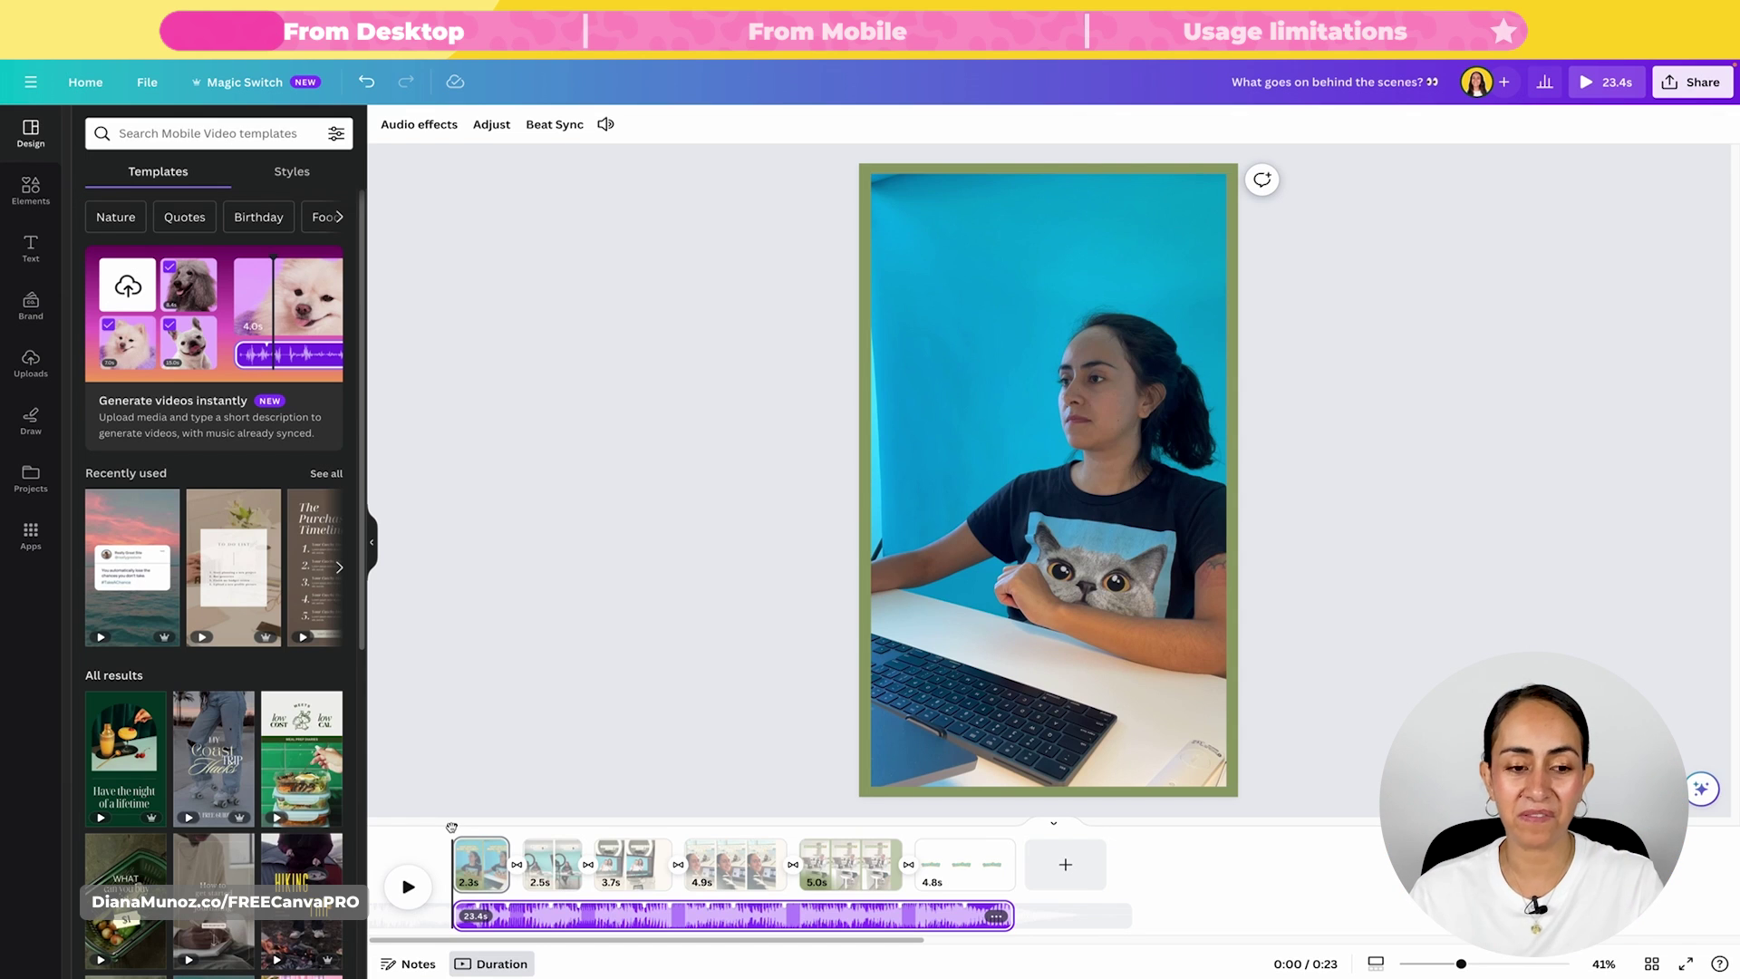
pyautogui.moveTo(451, 827); pyautogui.dragTo(984, 854)
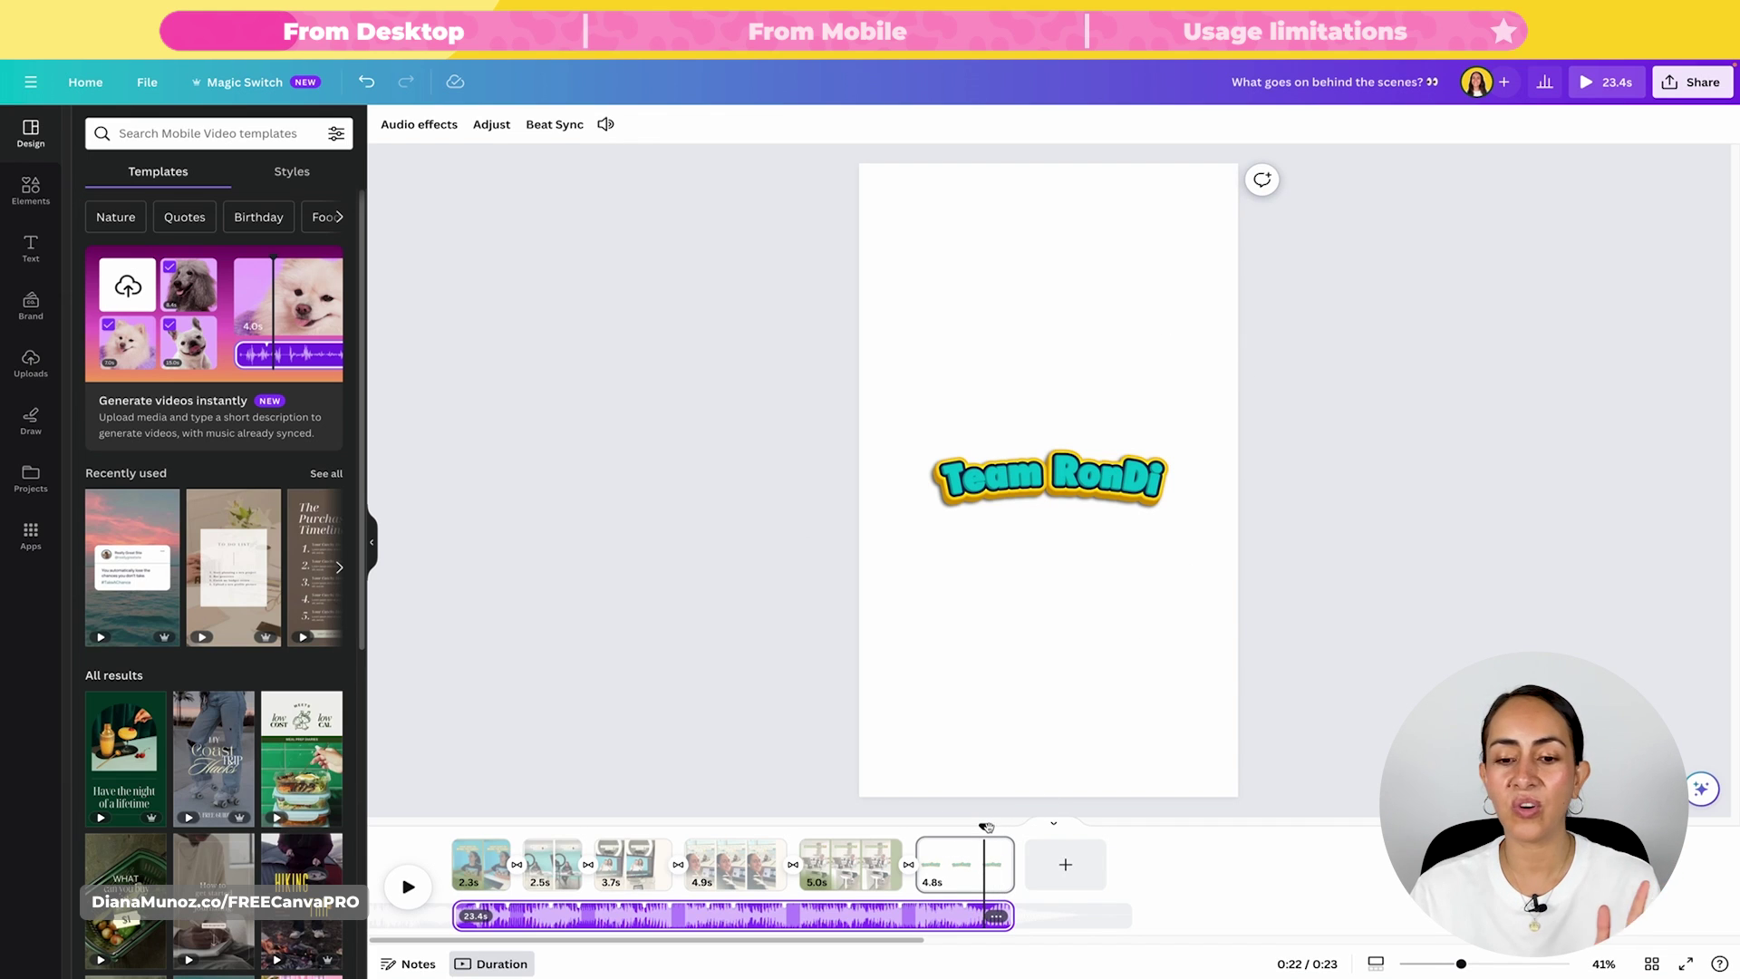
pyautogui.moveTo(984, 827); pyautogui.dragTo(458, 832)
pyautogui.moveTo(671, 811); pyautogui.dragTo(512, 819)
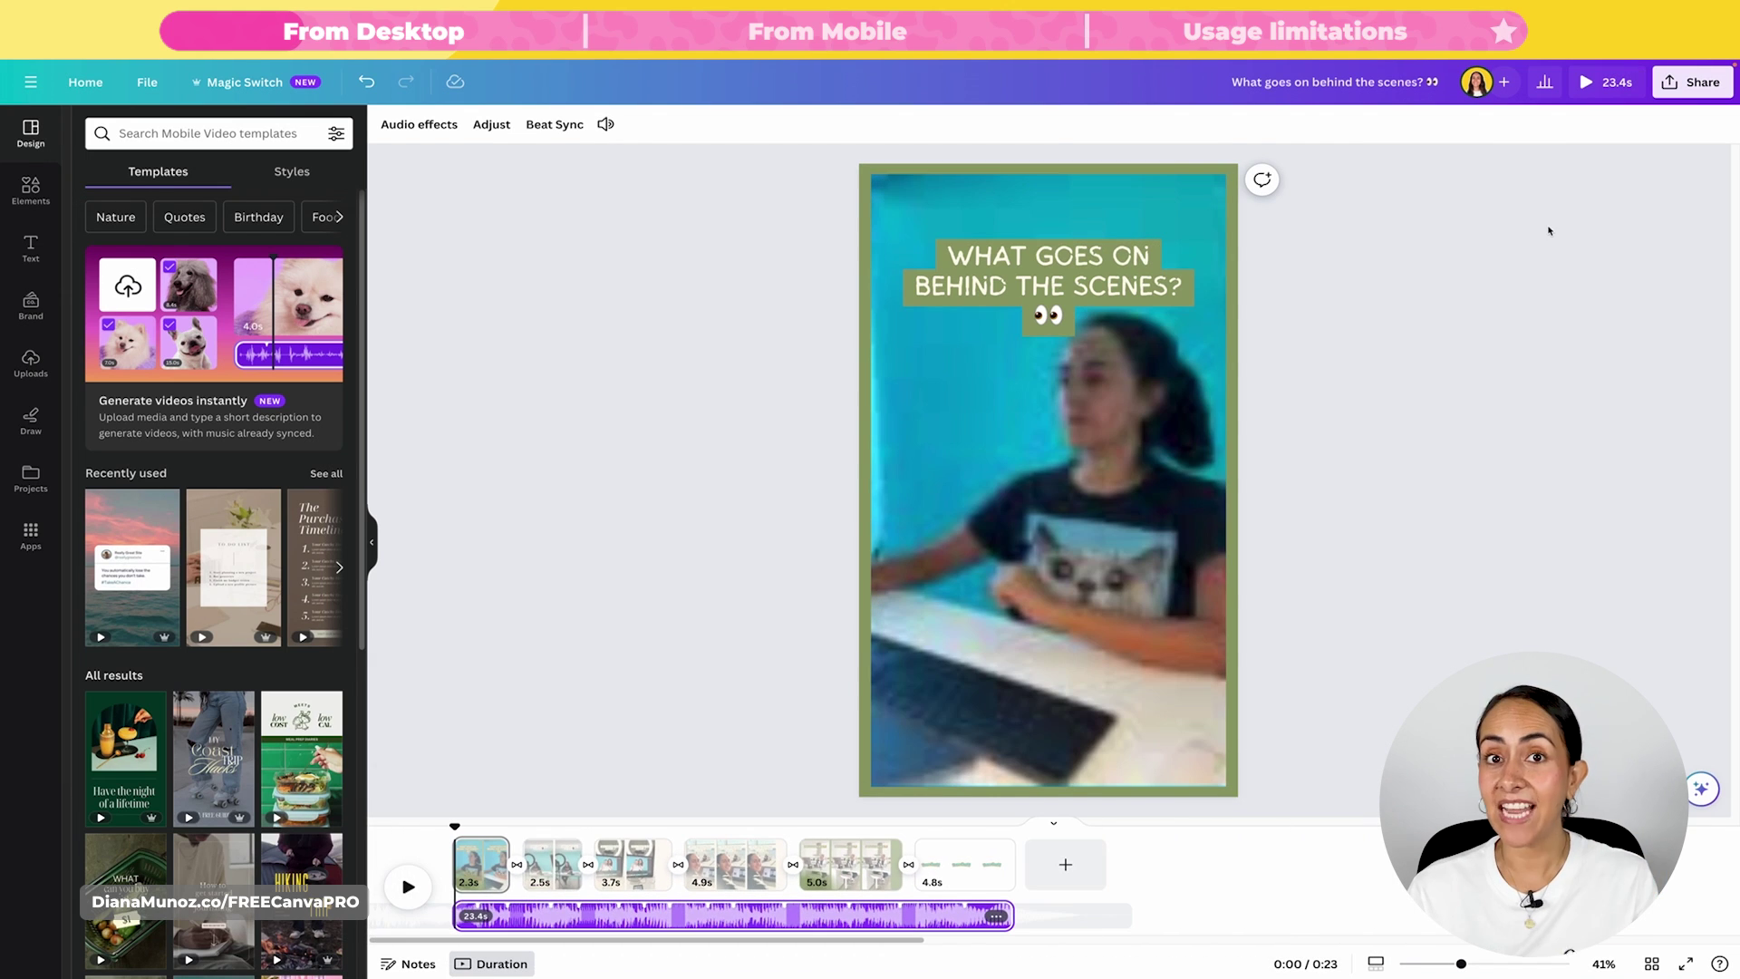
pyautogui.click(1606, 81)
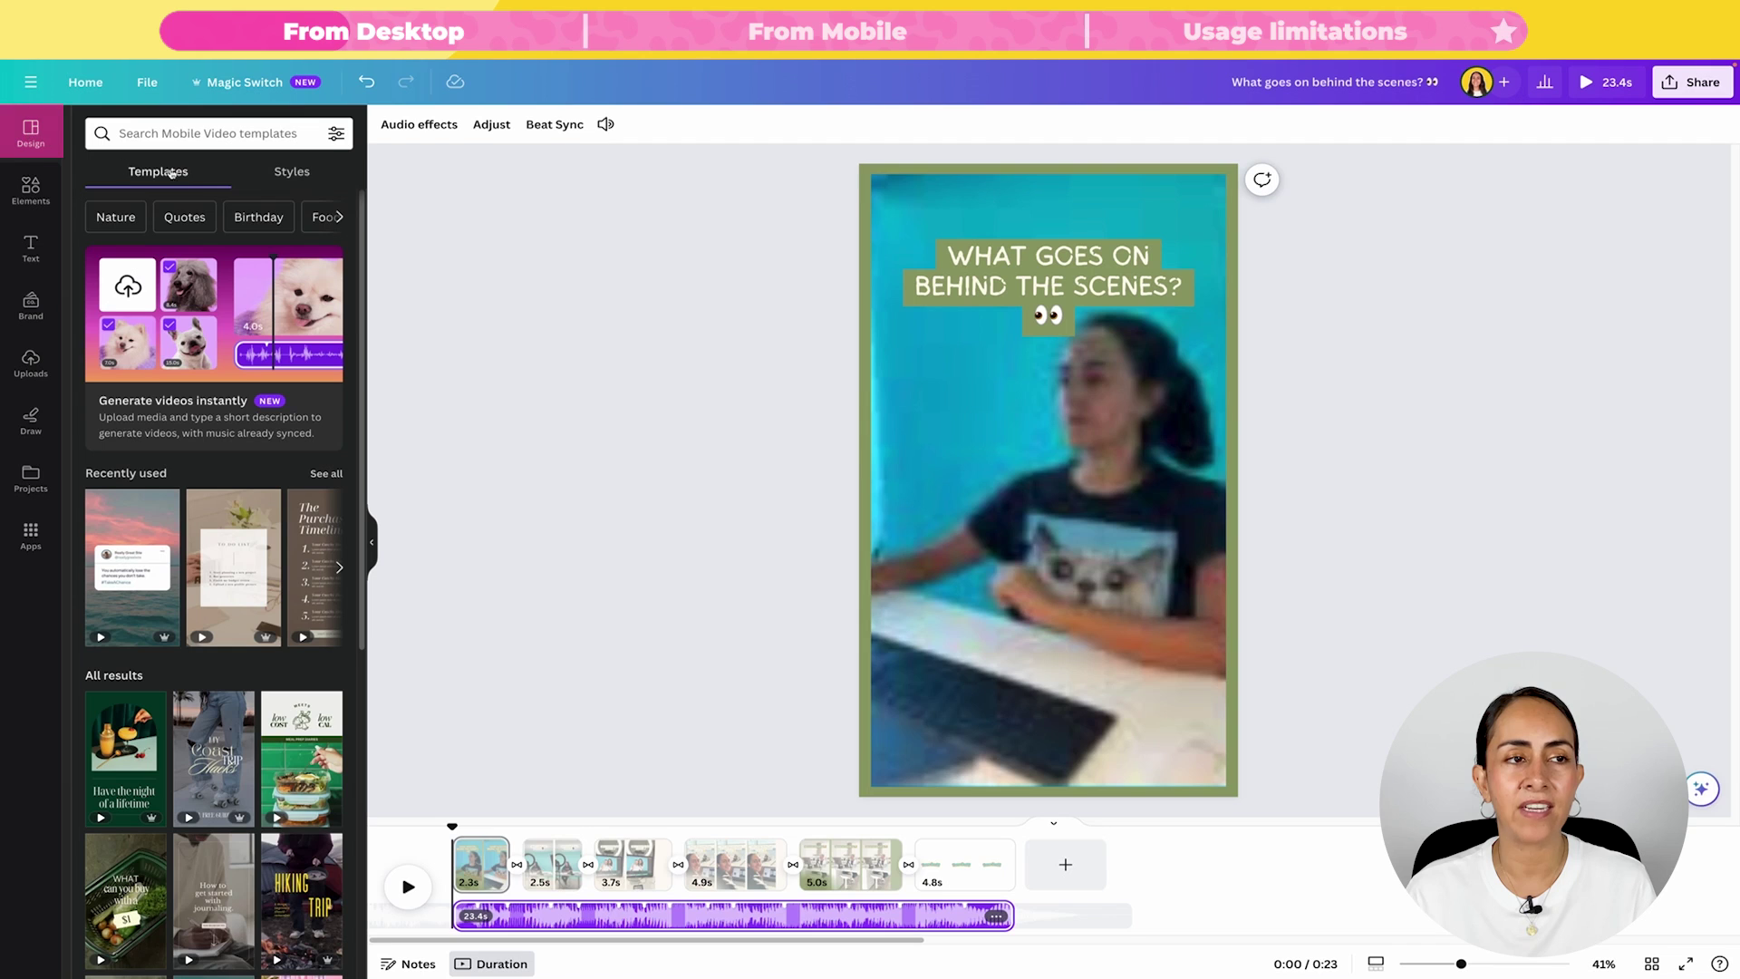
# Apply the Montserrat brand fonts style to all pages of the video
pyautogui.click(303, 167)
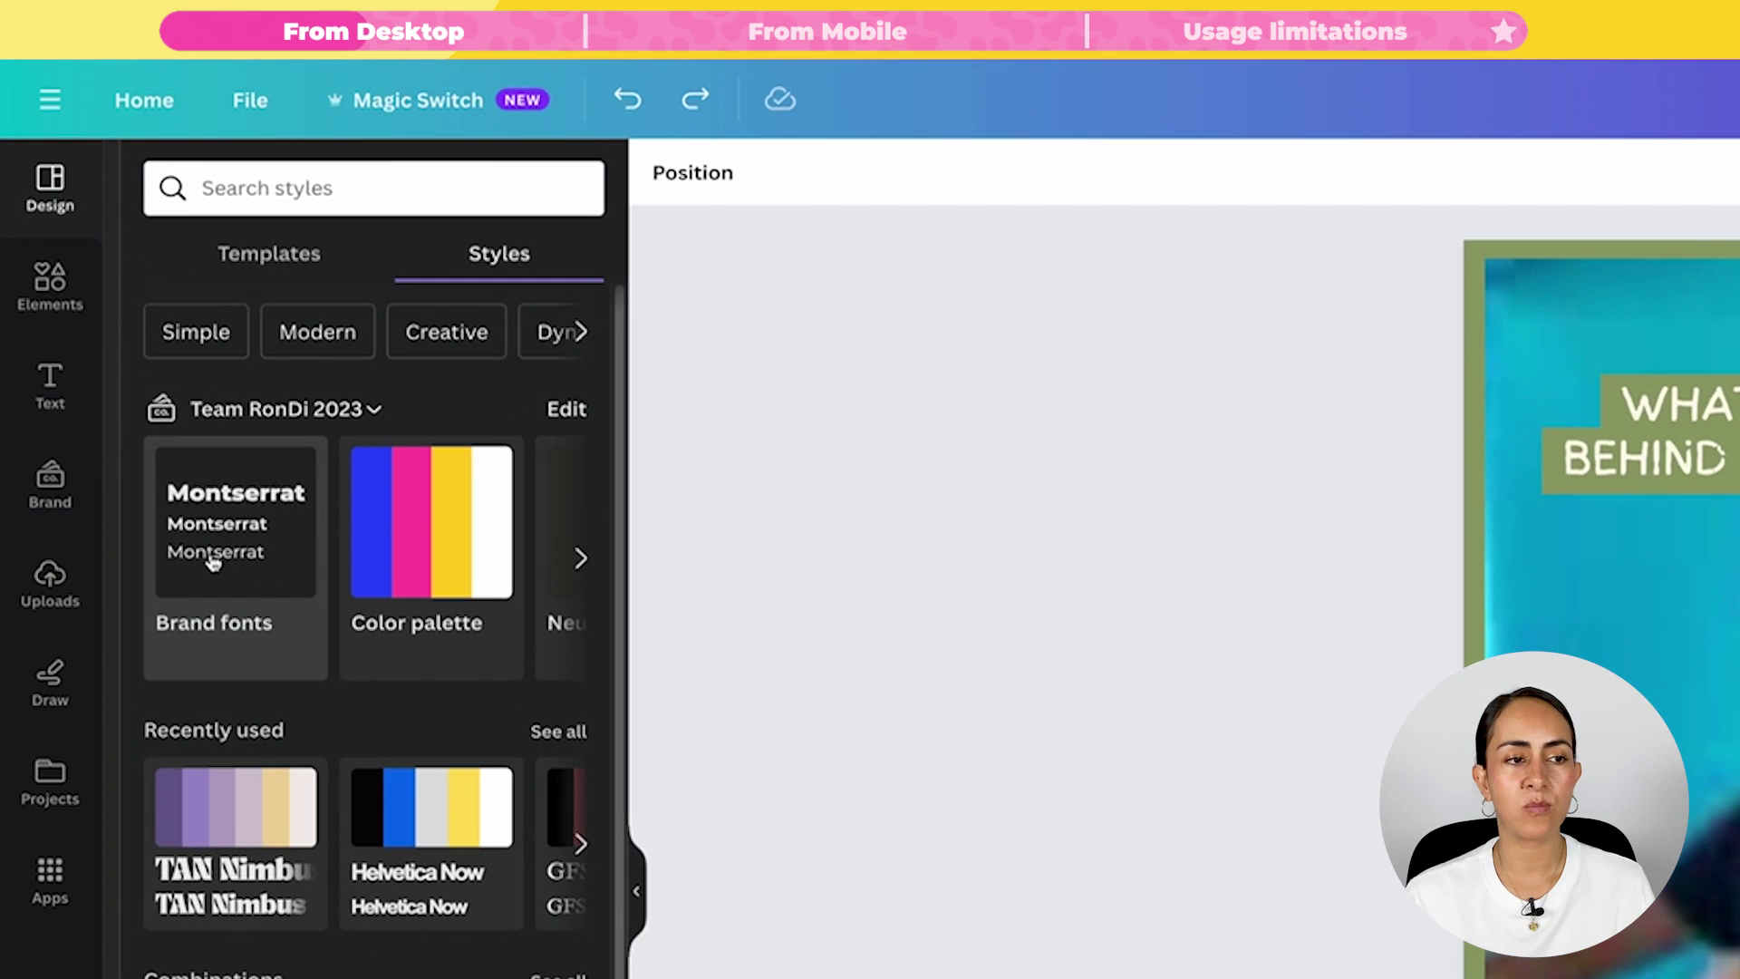
pyautogui.click(213, 562)
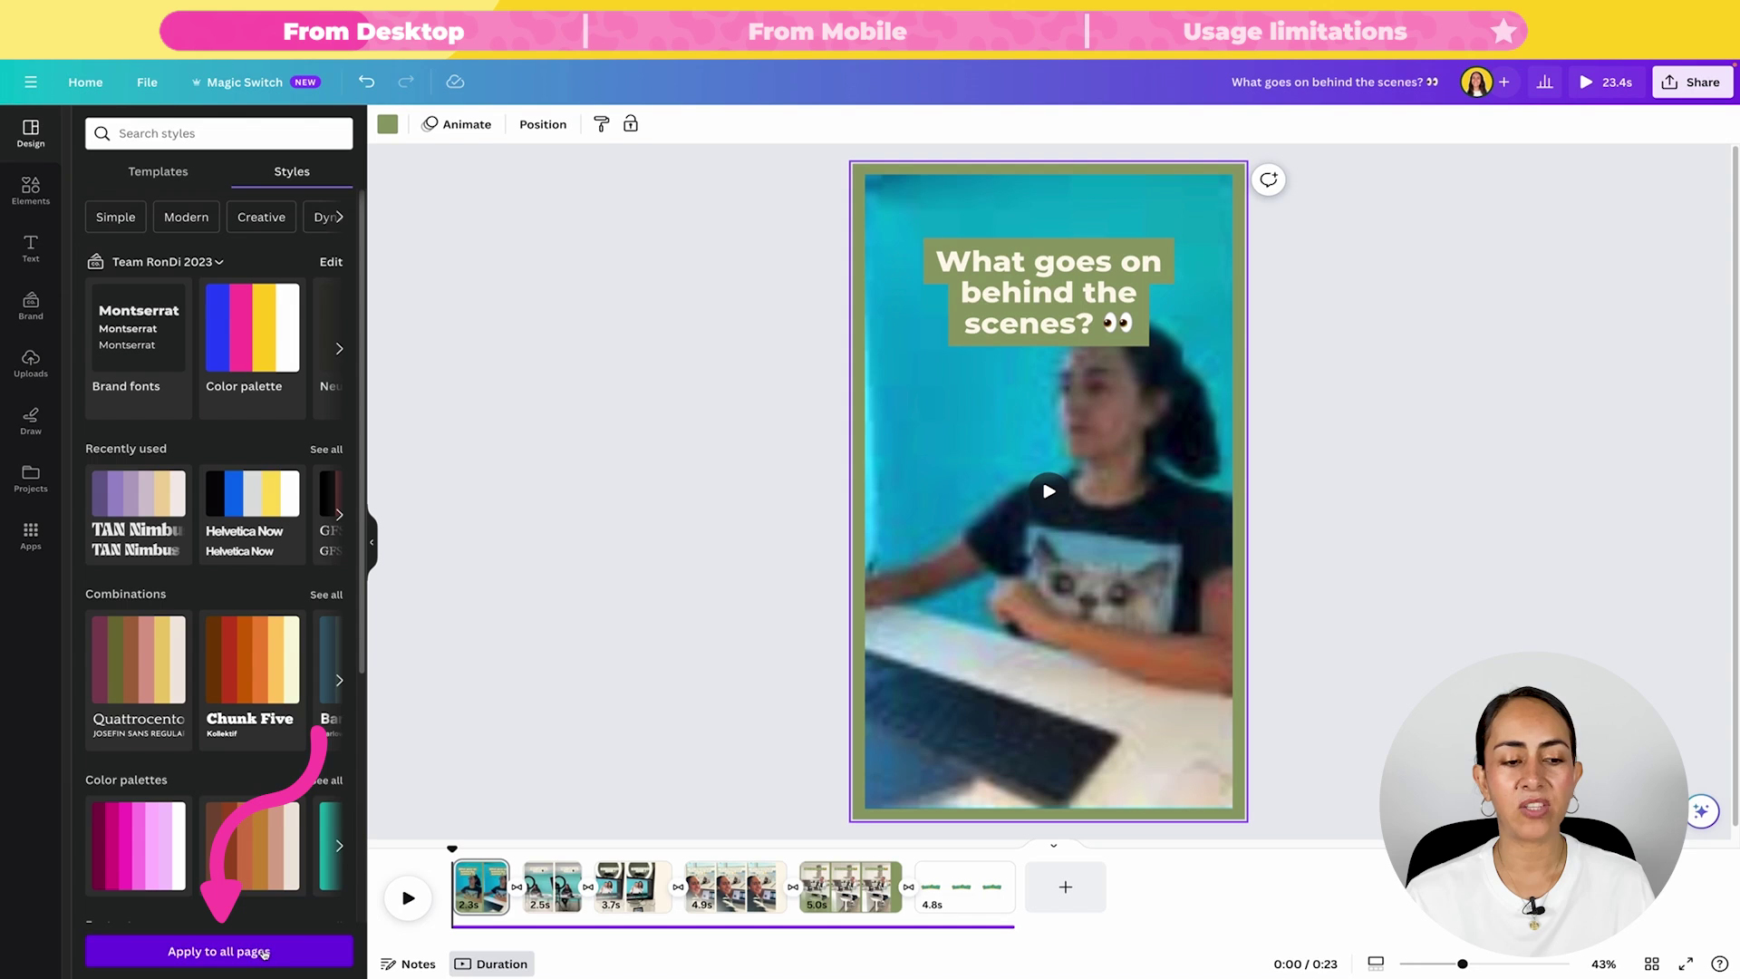
pyautogui.click(263, 954)
pyautogui.moveTo(452, 848); pyautogui.dragTo(815, 854)
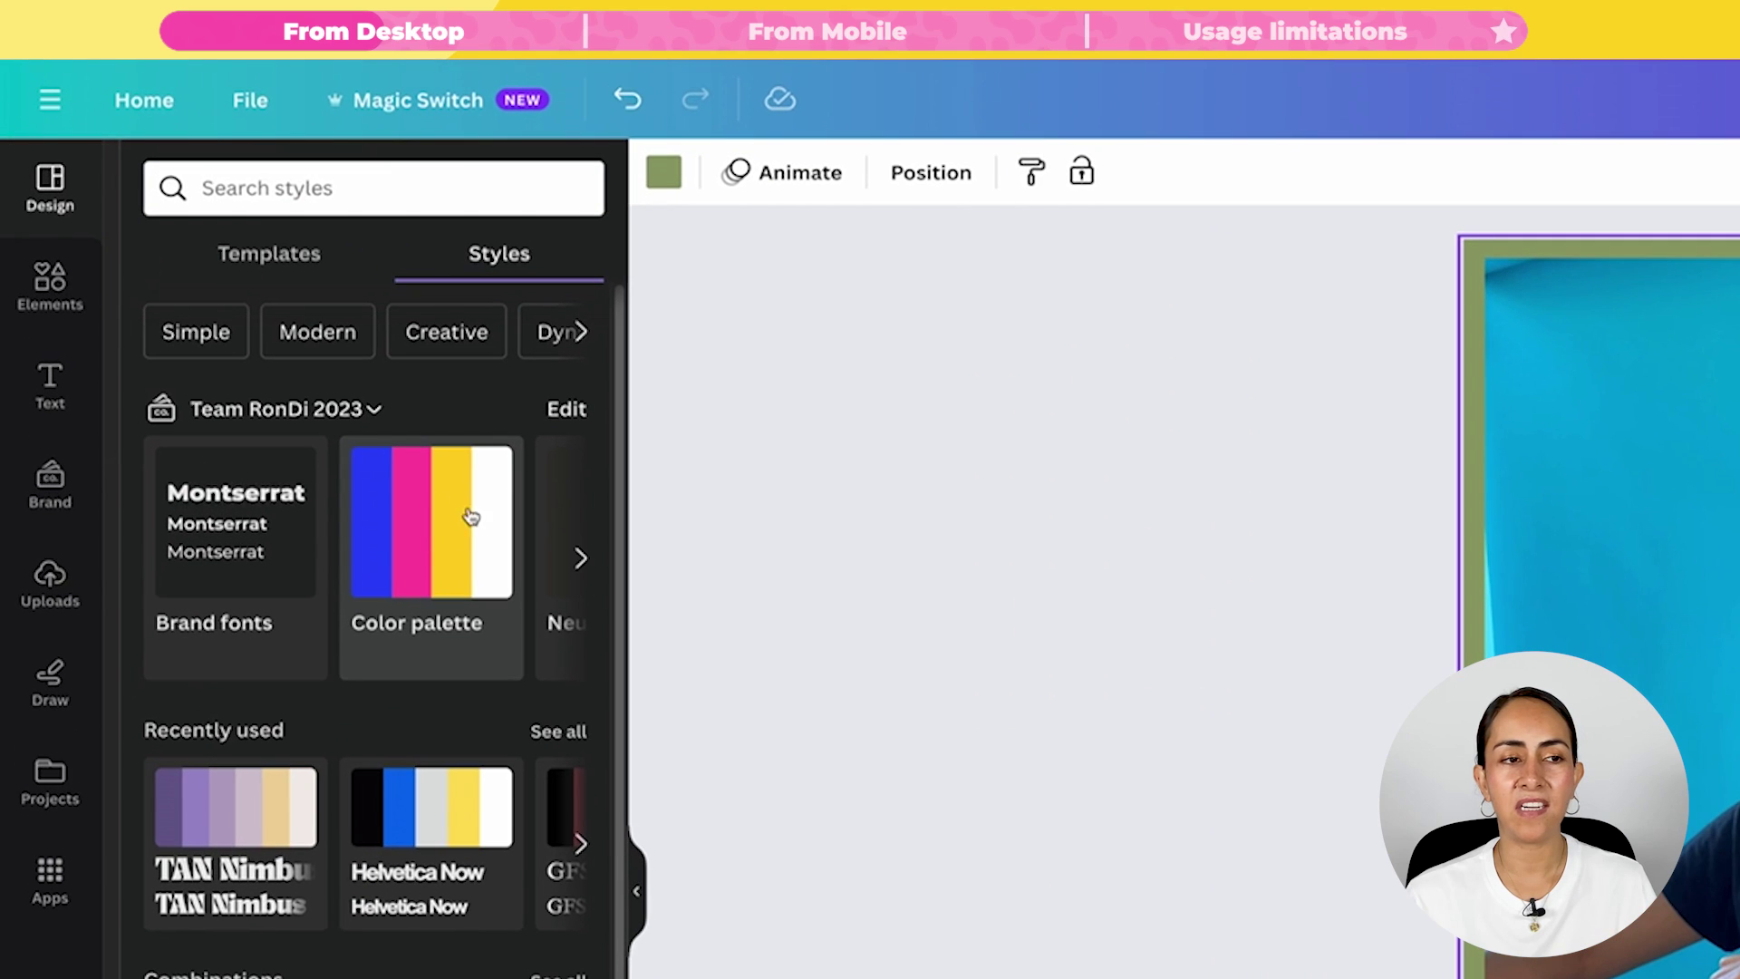
# Apply the brand palette, shuffle to the pink scheme, apply it to all pages, and preview
pyautogui.click(455, 541)
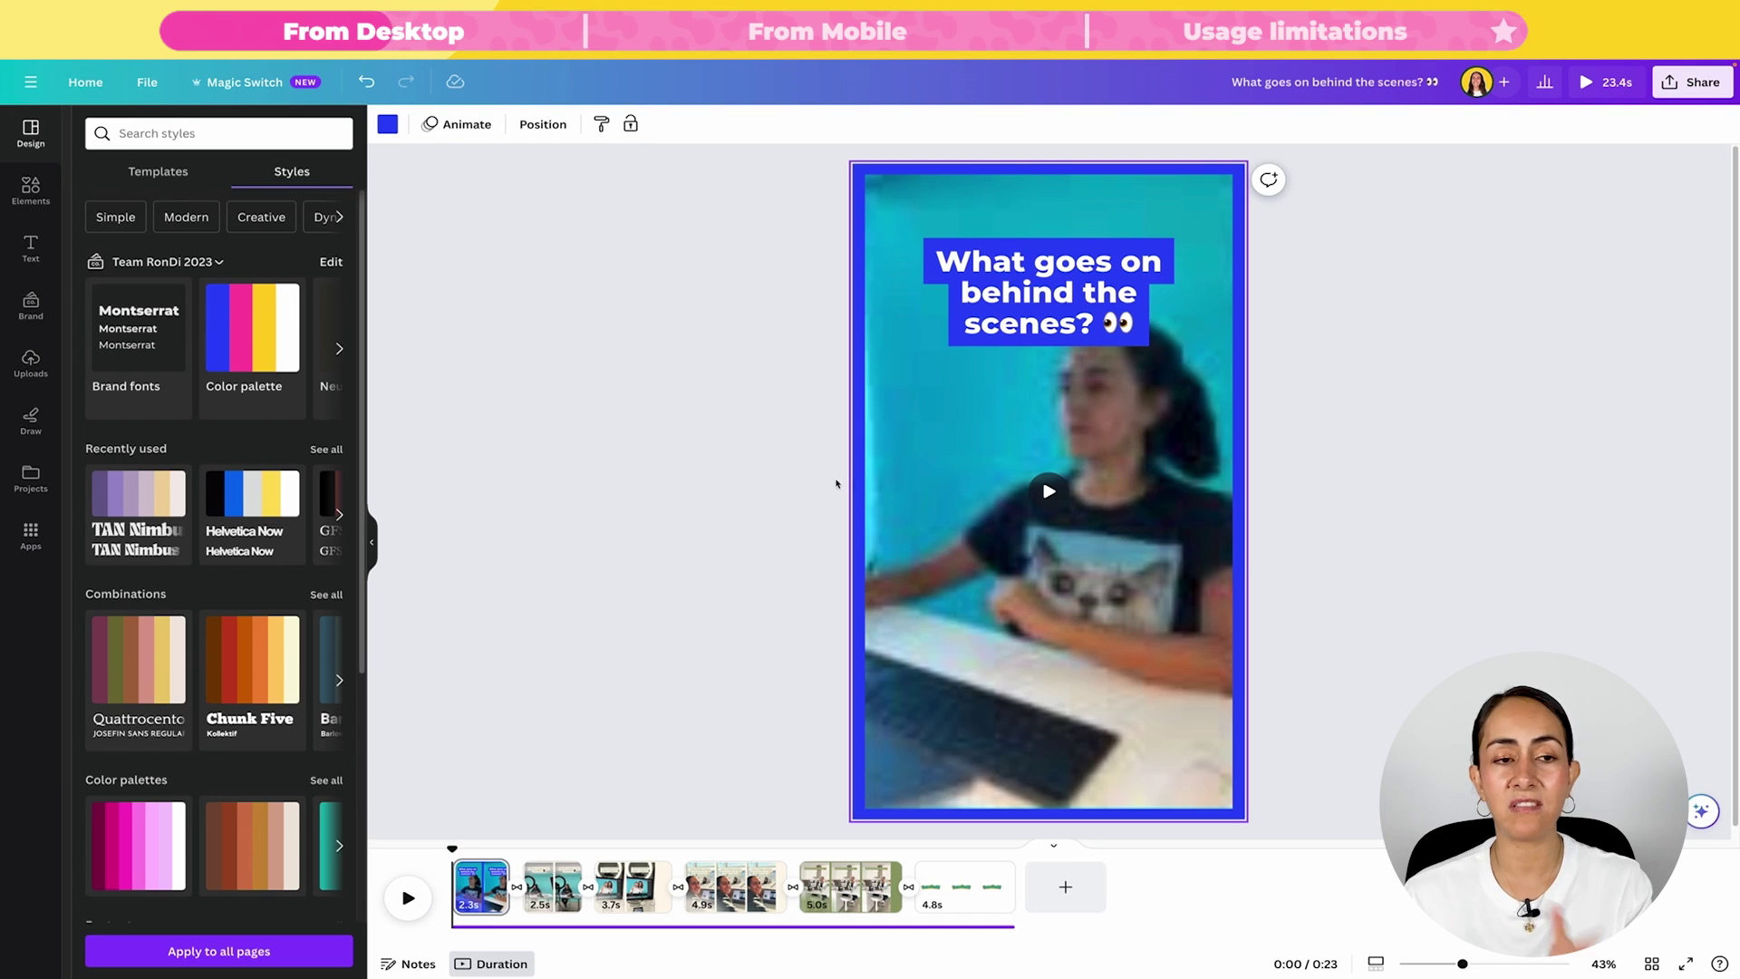
pyautogui.moveTo(266, 350)
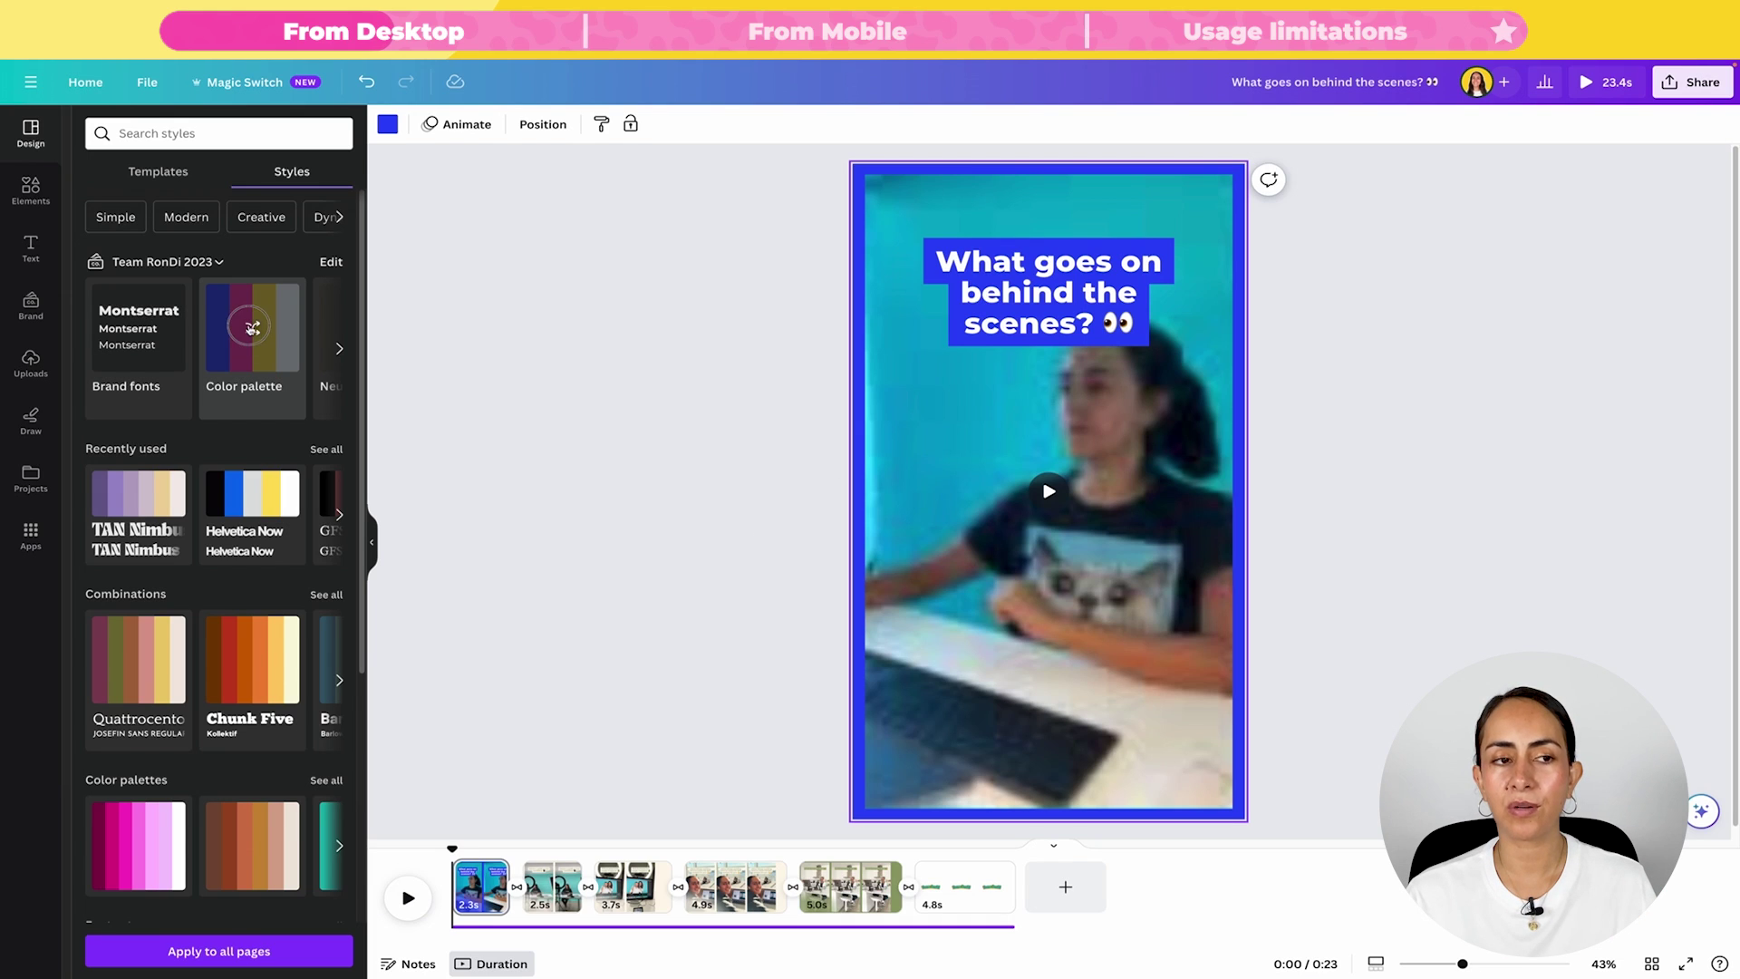
pyautogui.click(253, 328)
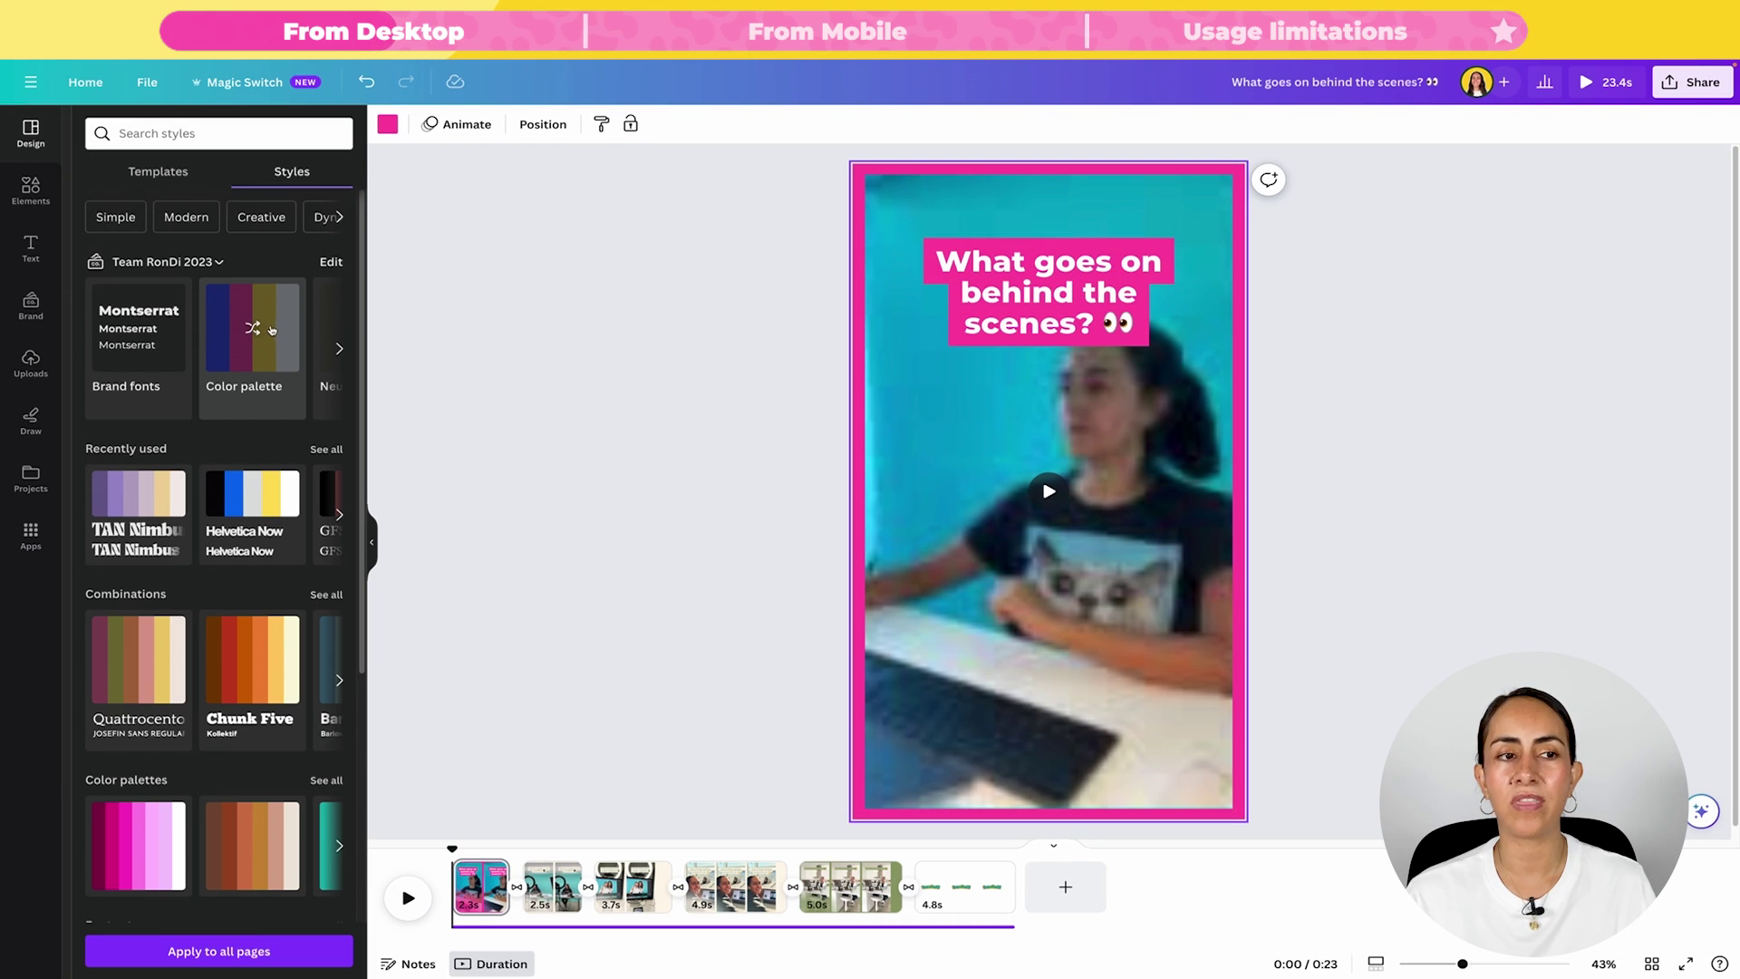
pyautogui.click(253, 328)
pyautogui.click(253, 329)
pyautogui.click(254, 328)
pyautogui.click(254, 328)
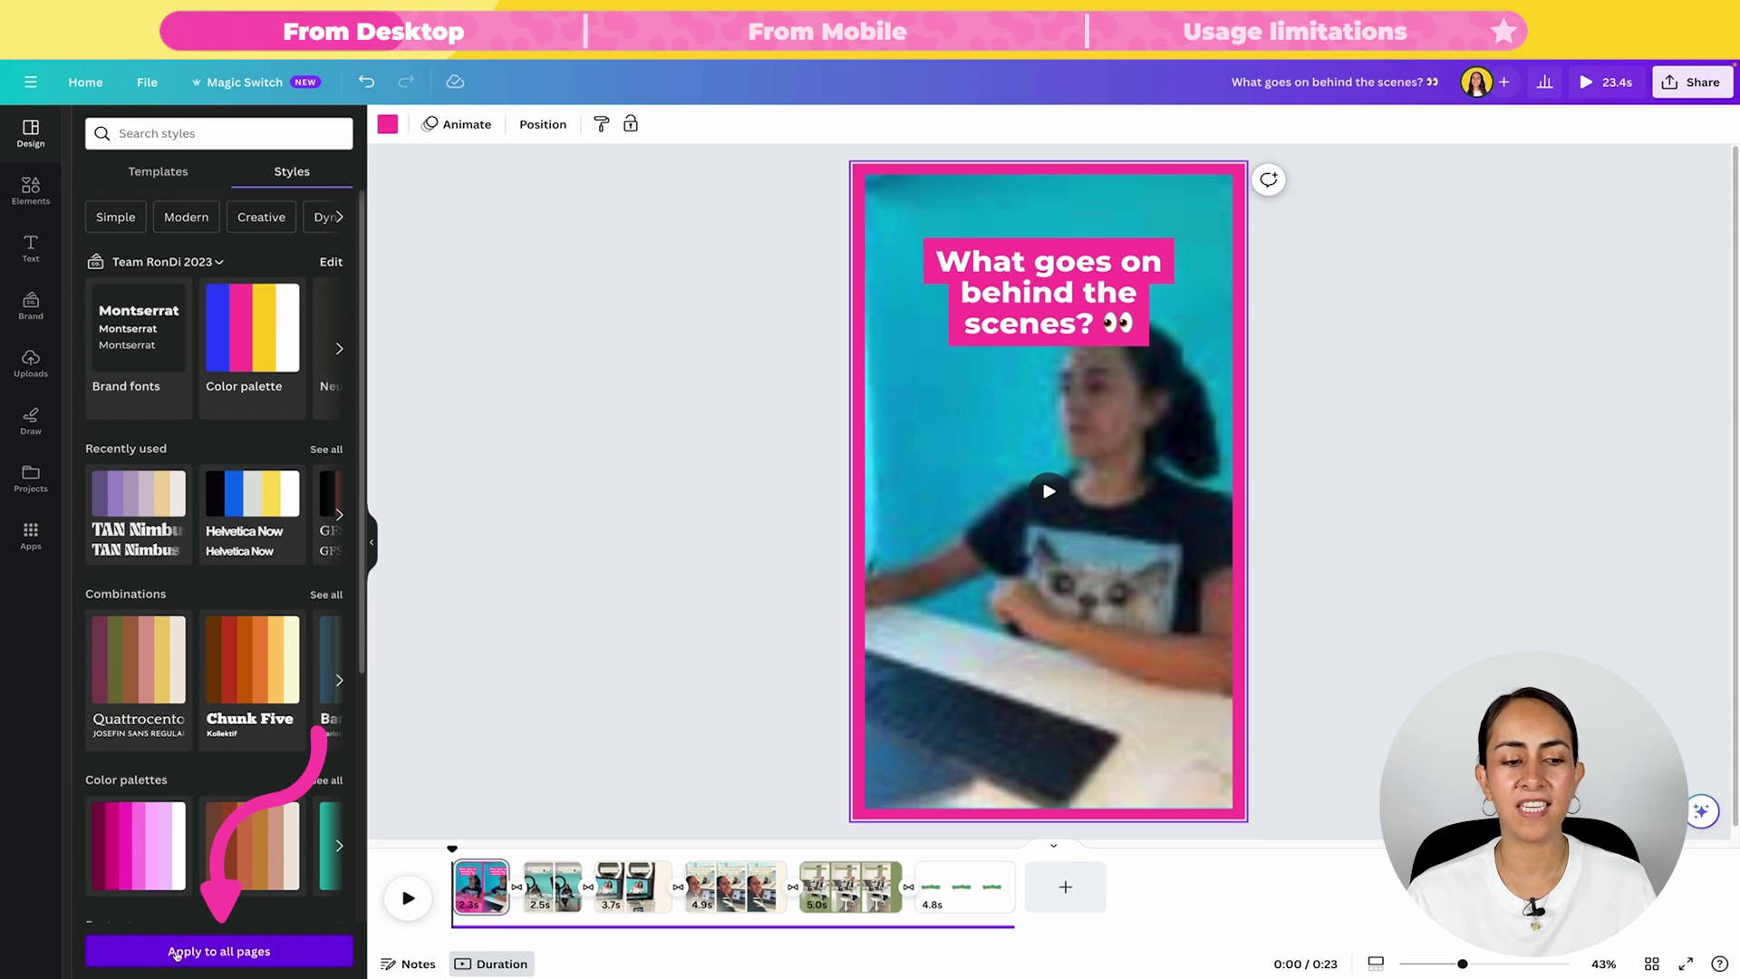
pyautogui.click(234, 952)
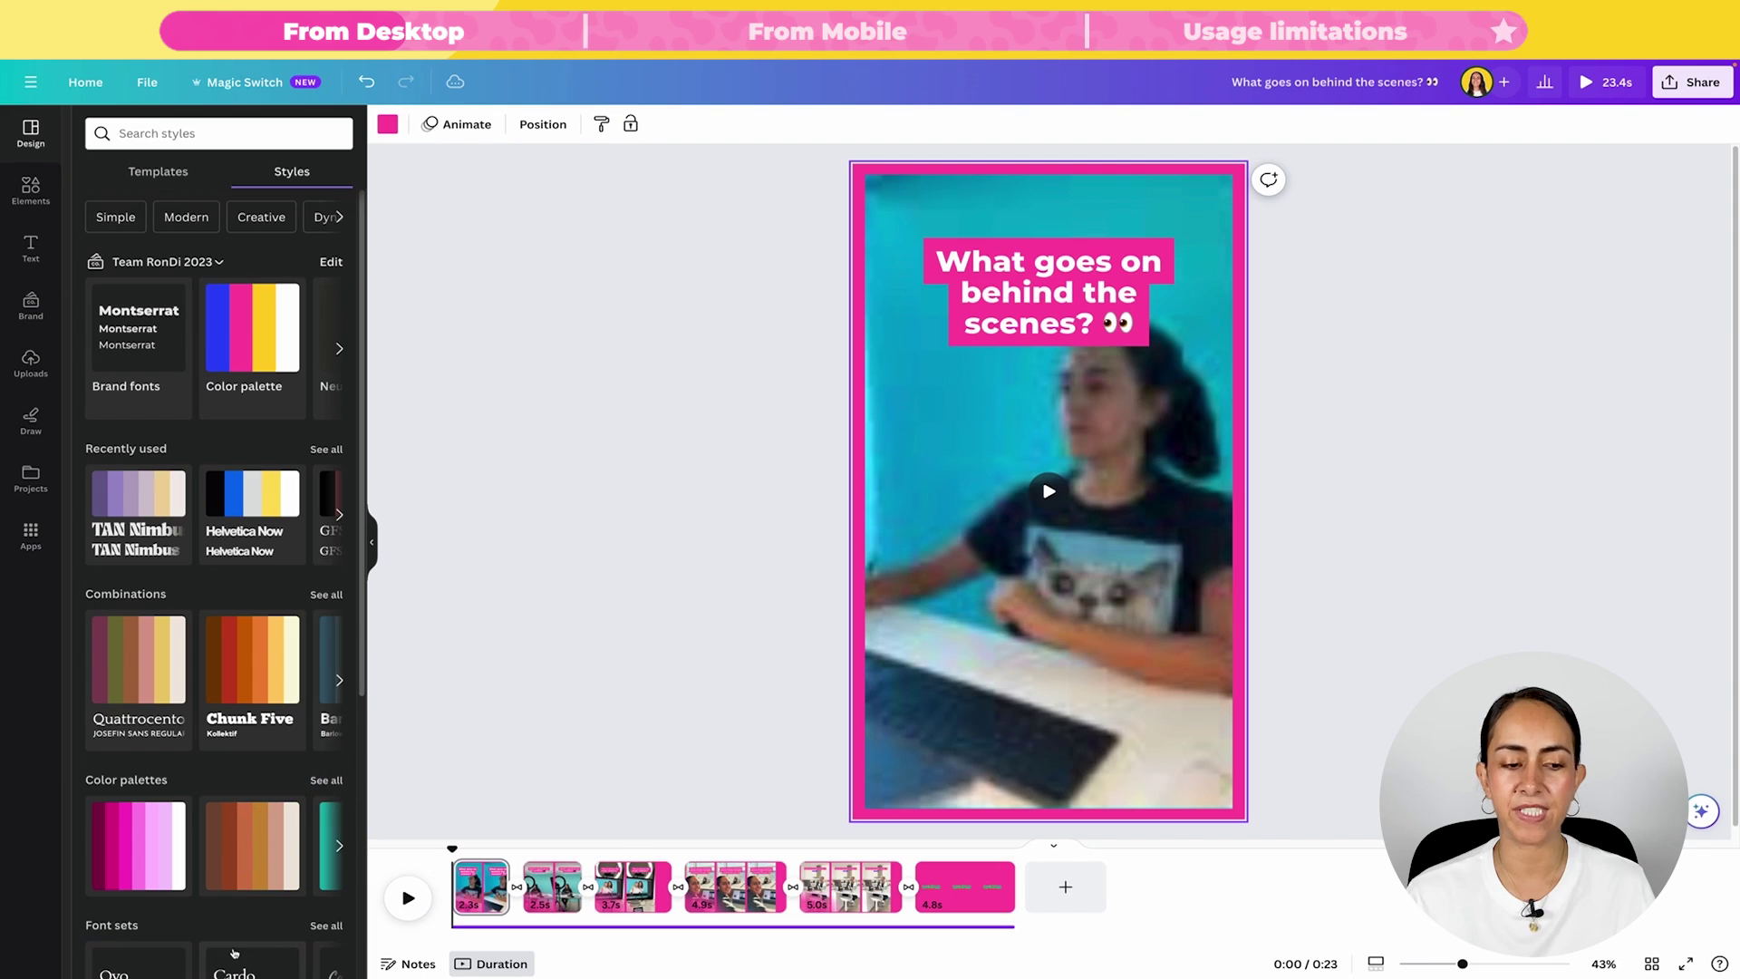
pyautogui.click(408, 901)
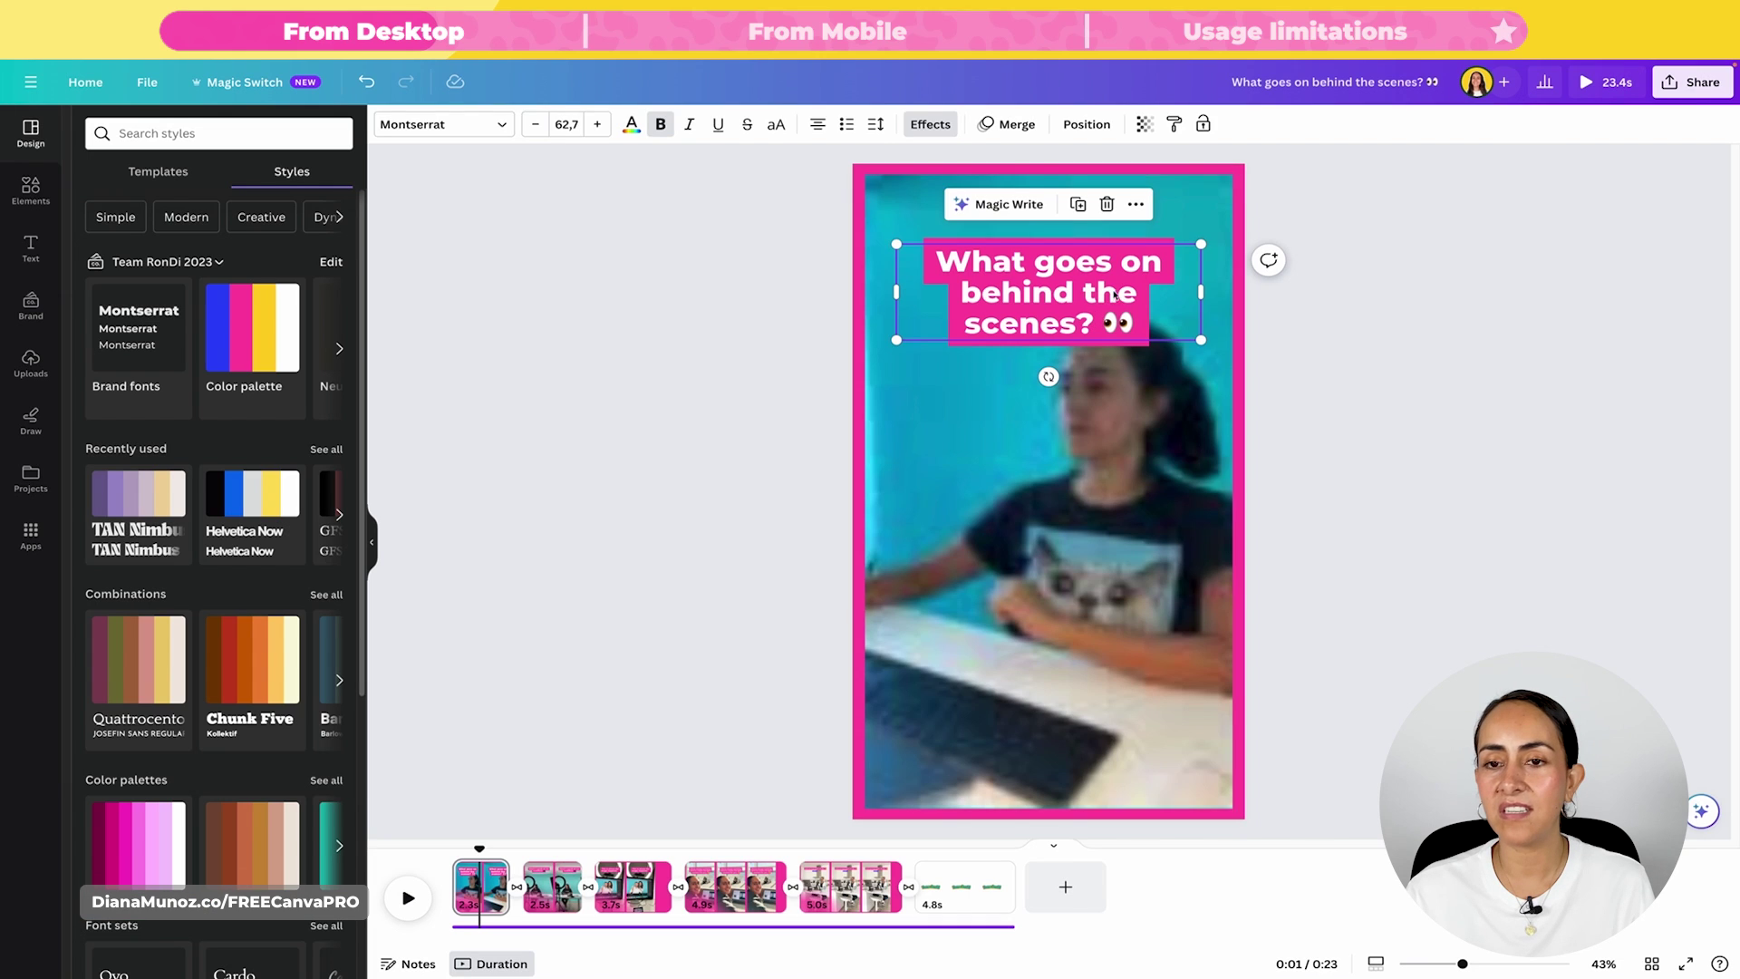
# Shrink the opening title and centre it near the top of the first page
pyautogui.moveTo(1200, 339); pyautogui.dragTo(1119, 304)
pyautogui.moveTo(1020, 281); pyautogui.dragTo(1058, 256)
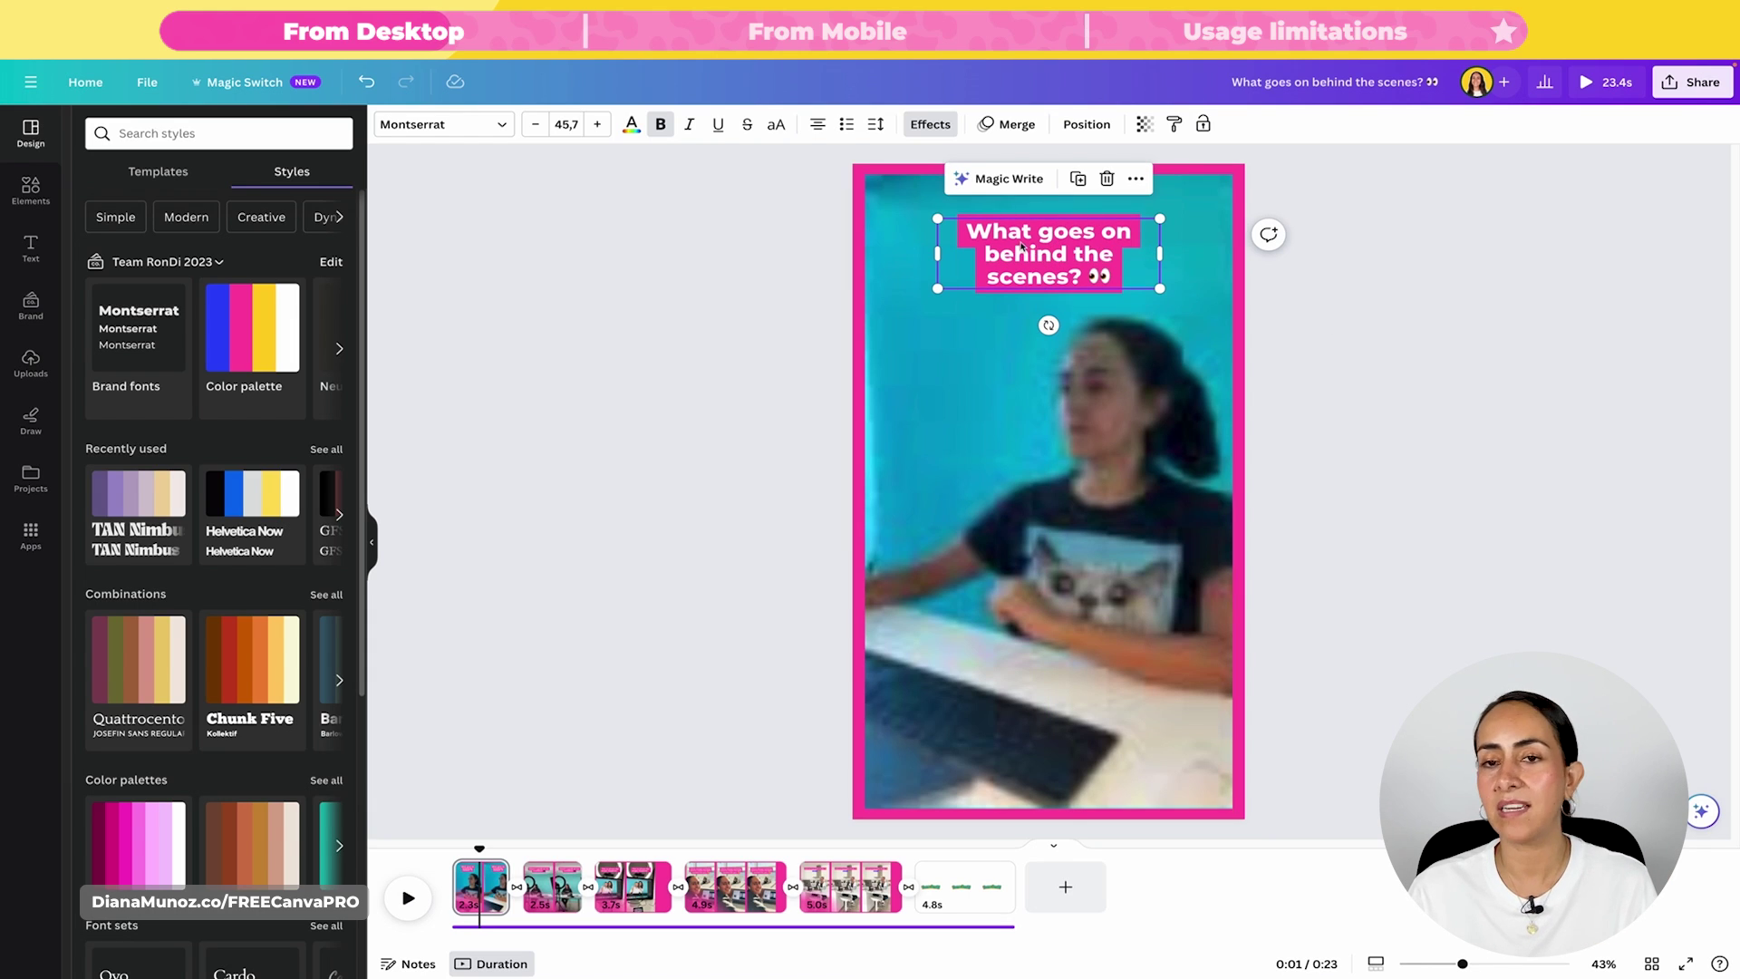
pyautogui.moveTo(1057, 247); pyautogui.dragTo(1066, 252)
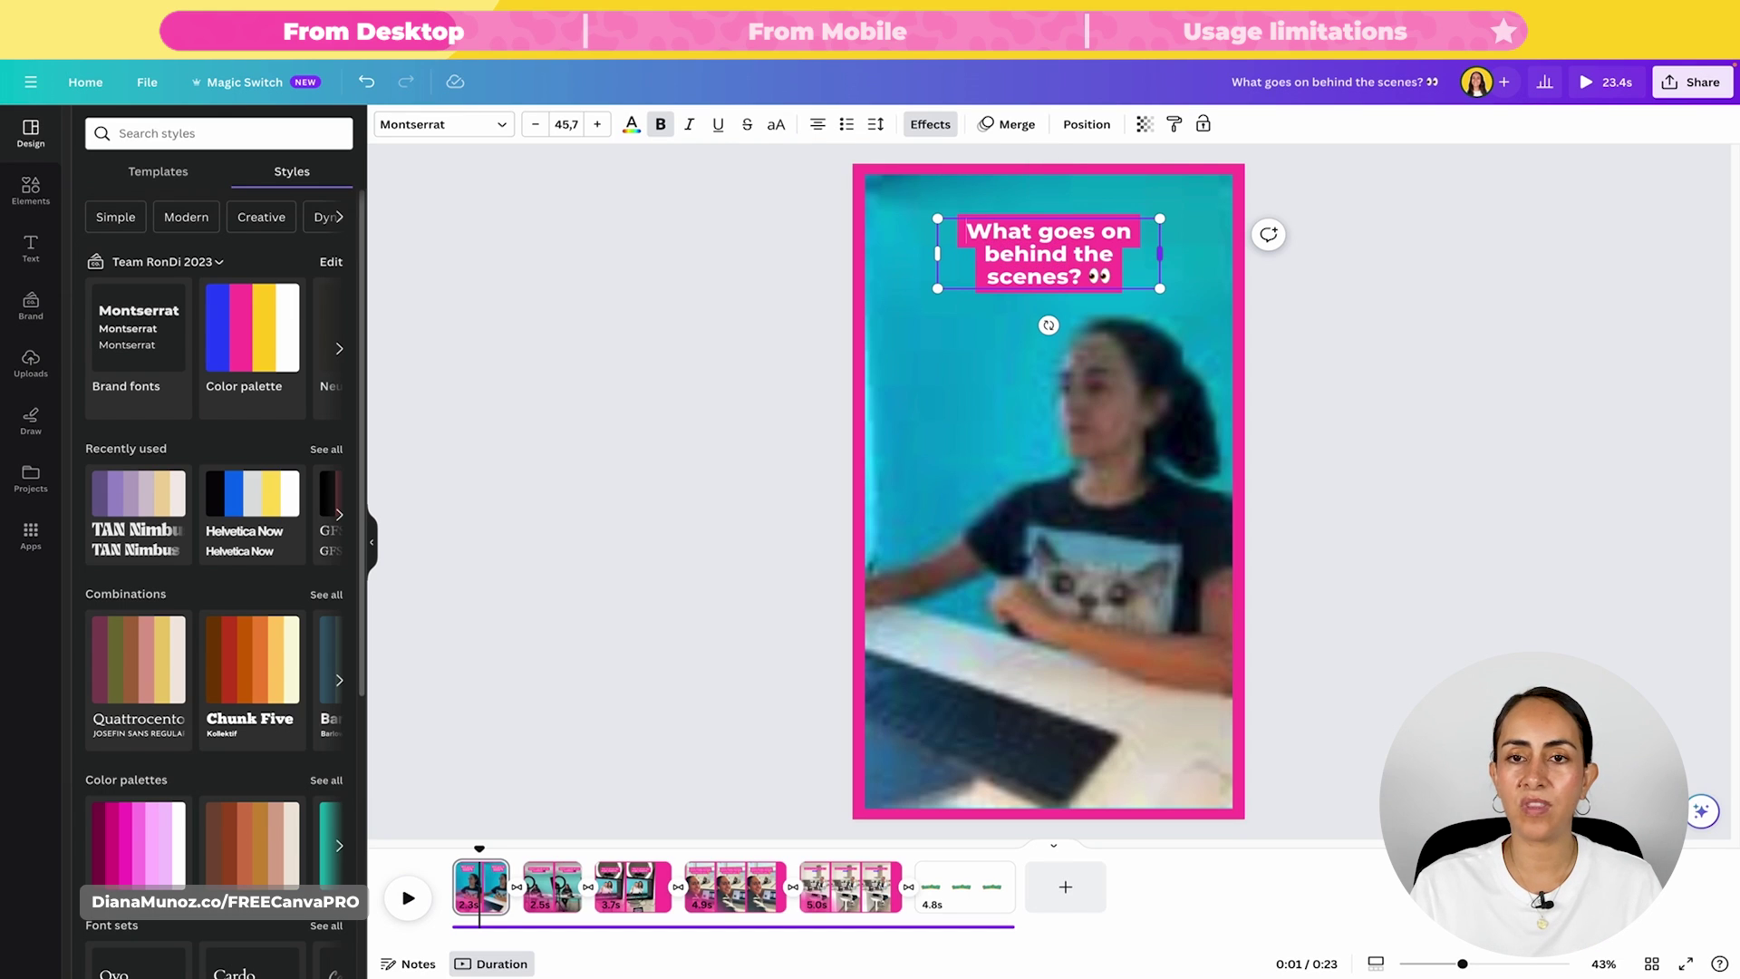
# Try changing the title's first word to 'Change', undo it, and select the soundtrack
pyautogui.moveTo(965, 232); pyautogui.dragTo(1080, 260)
pyautogui.write('Change')
pyautogui.hotkey('ctrl', 'z')
pyautogui.click(766, 739)
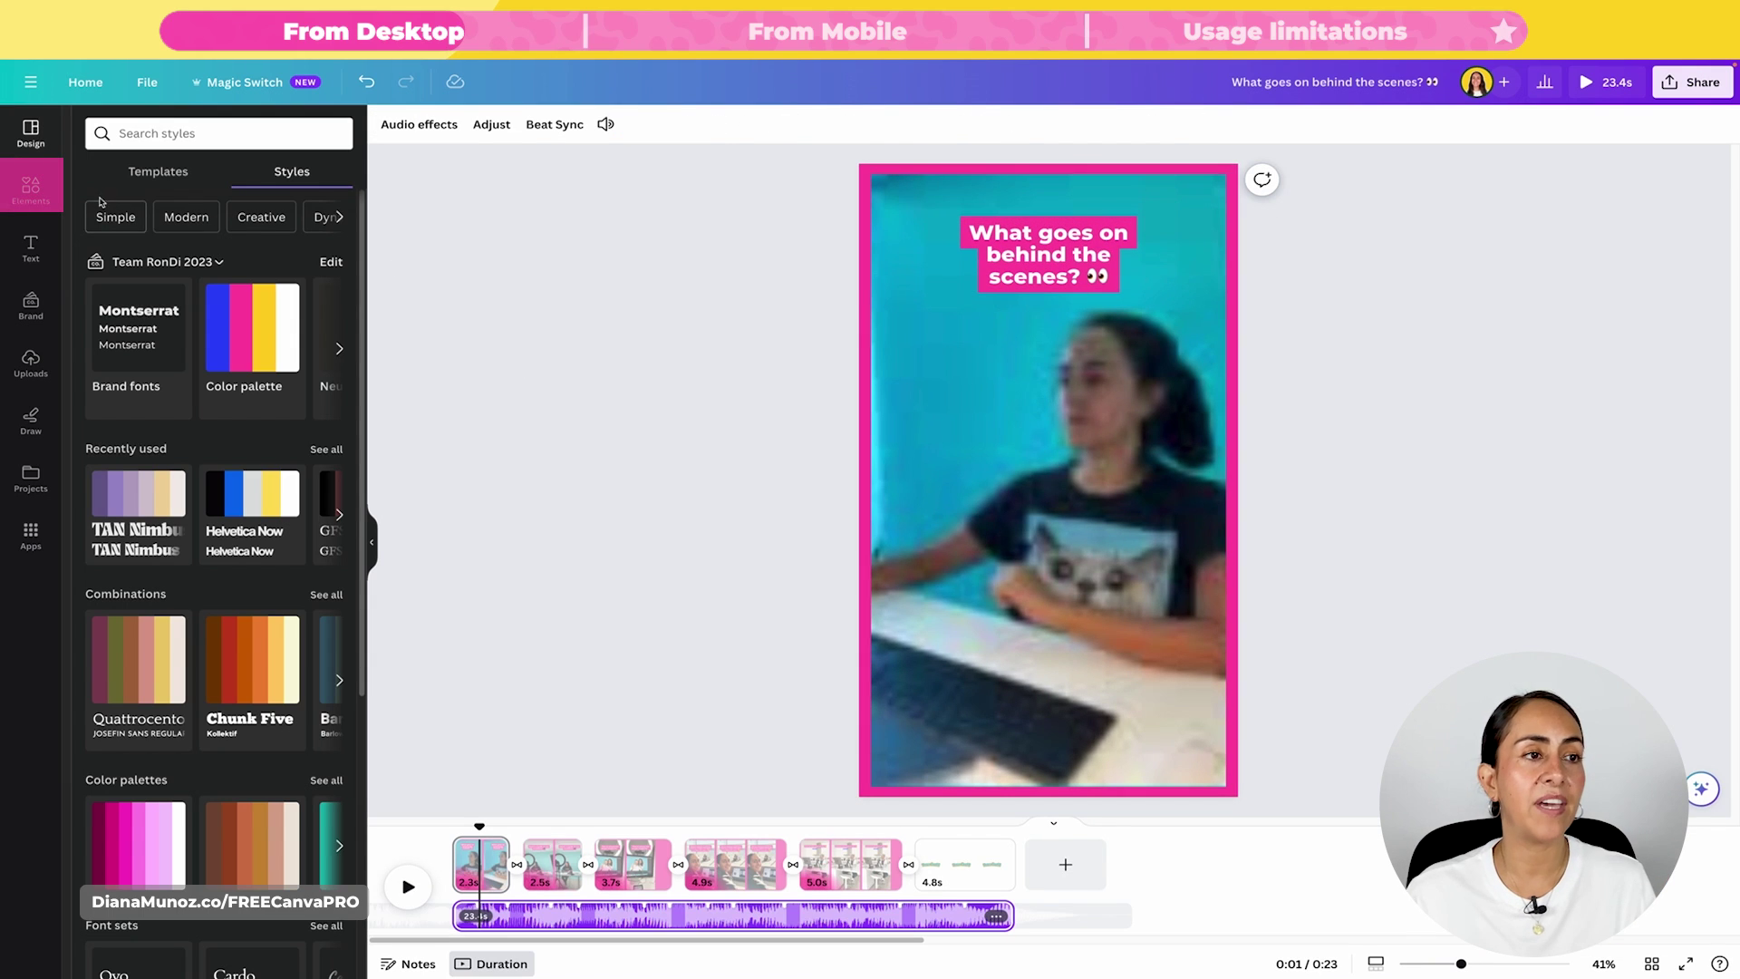
# Replace the soundtrack with Rollin (inst) from the full Audio library
pyautogui.click(33, 191)
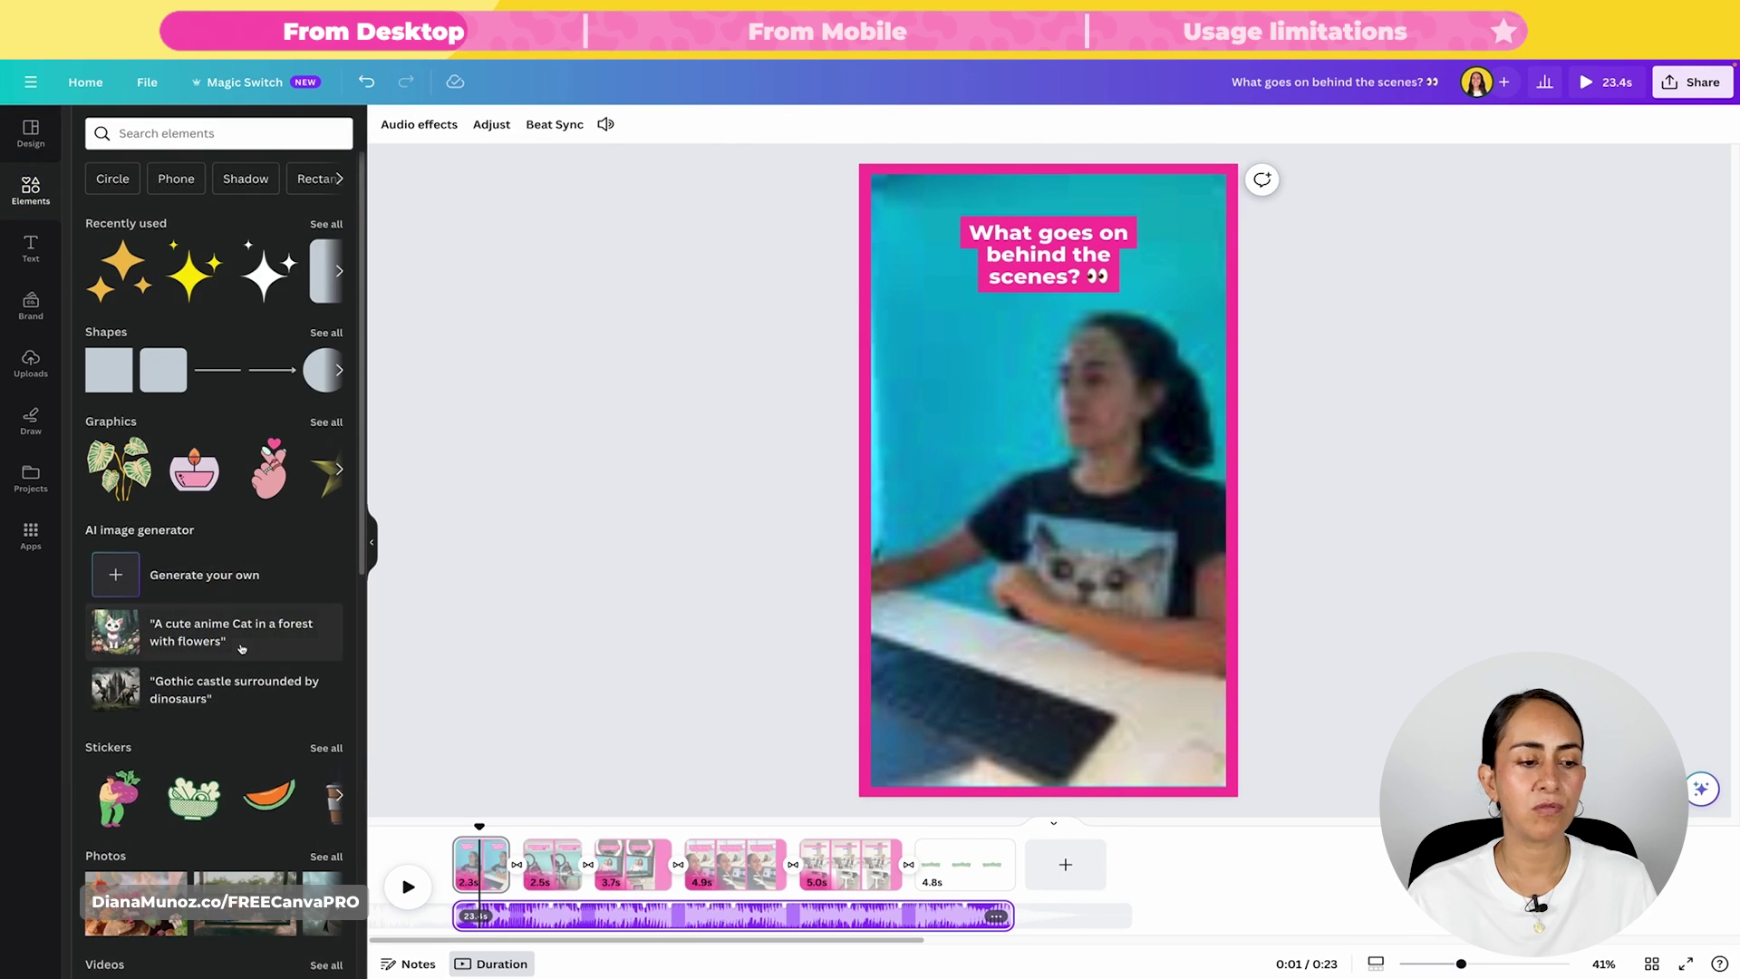
pyautogui.scroll(-5, 97, 639)
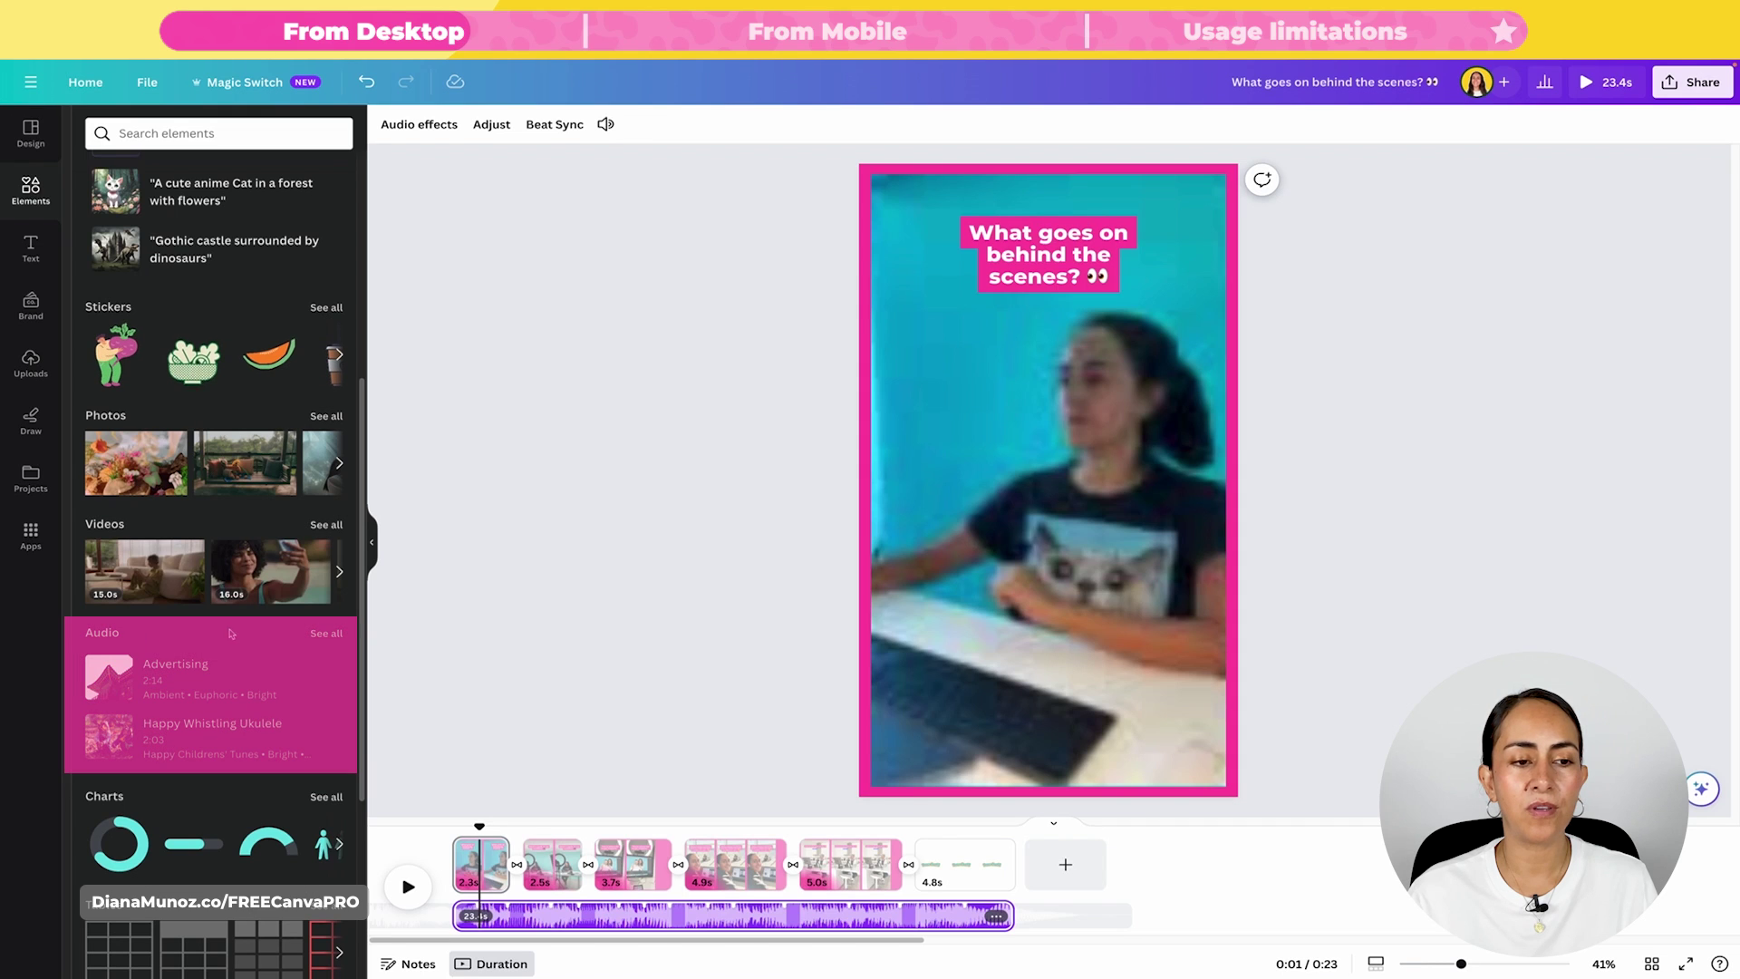
pyautogui.click(326, 633)
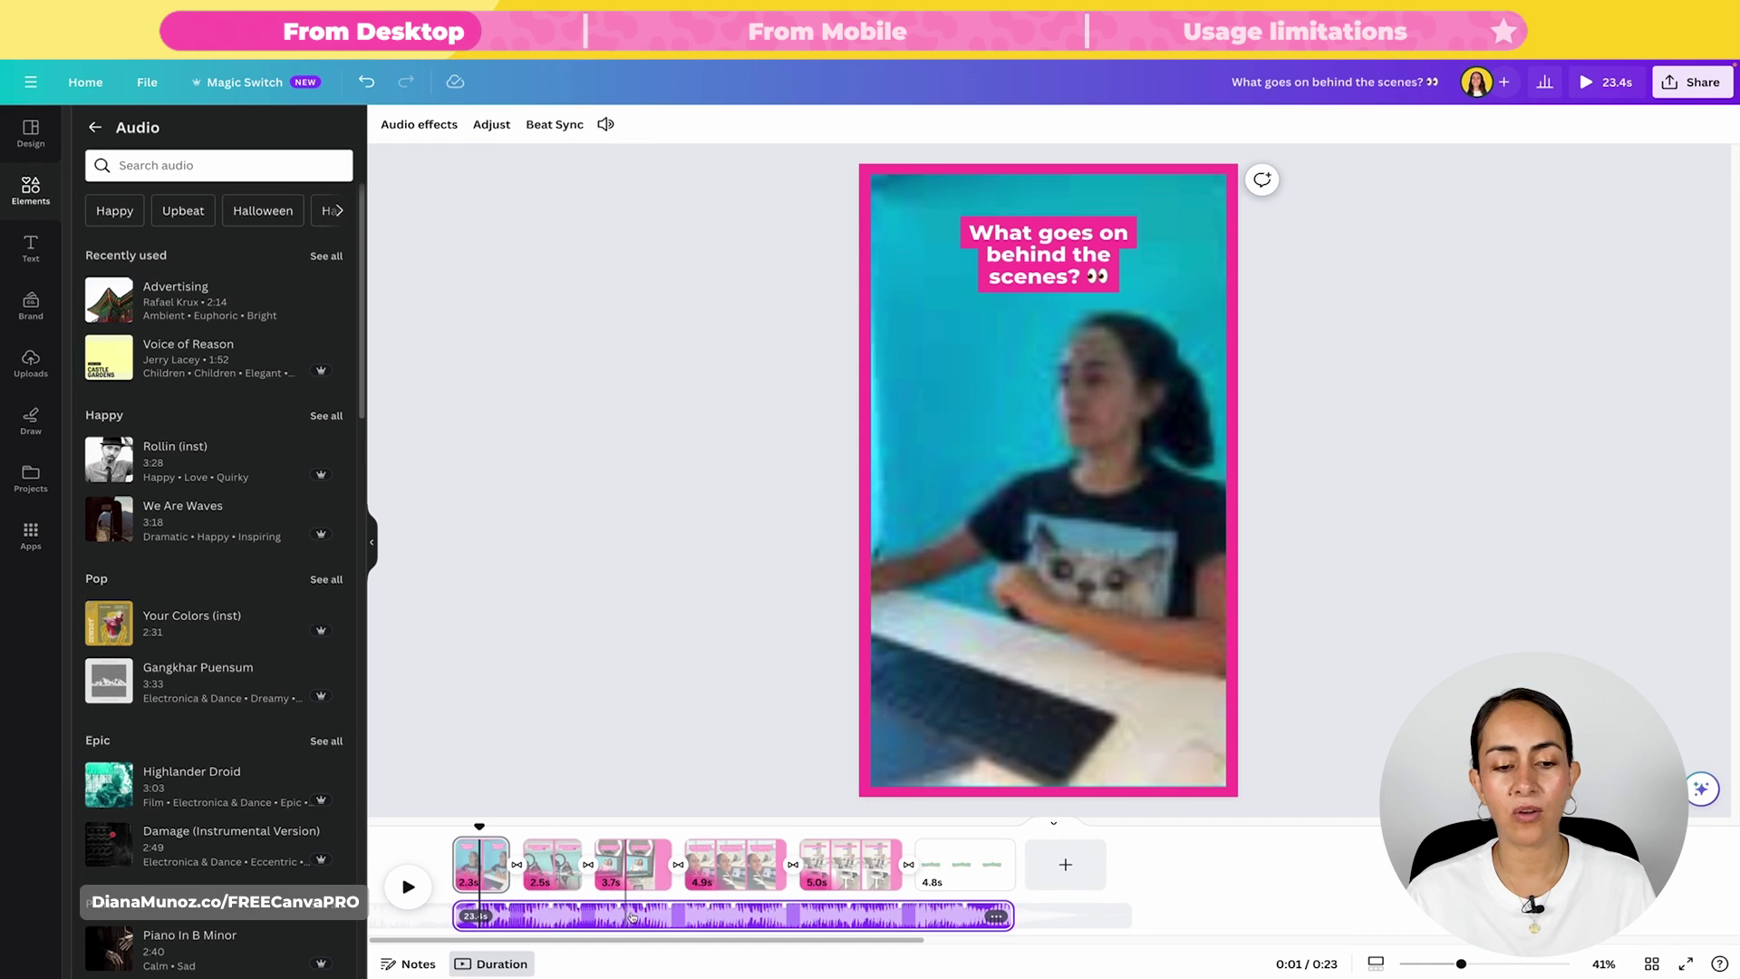
pyautogui.moveTo(204, 473); pyautogui.dragTo(598, 886)
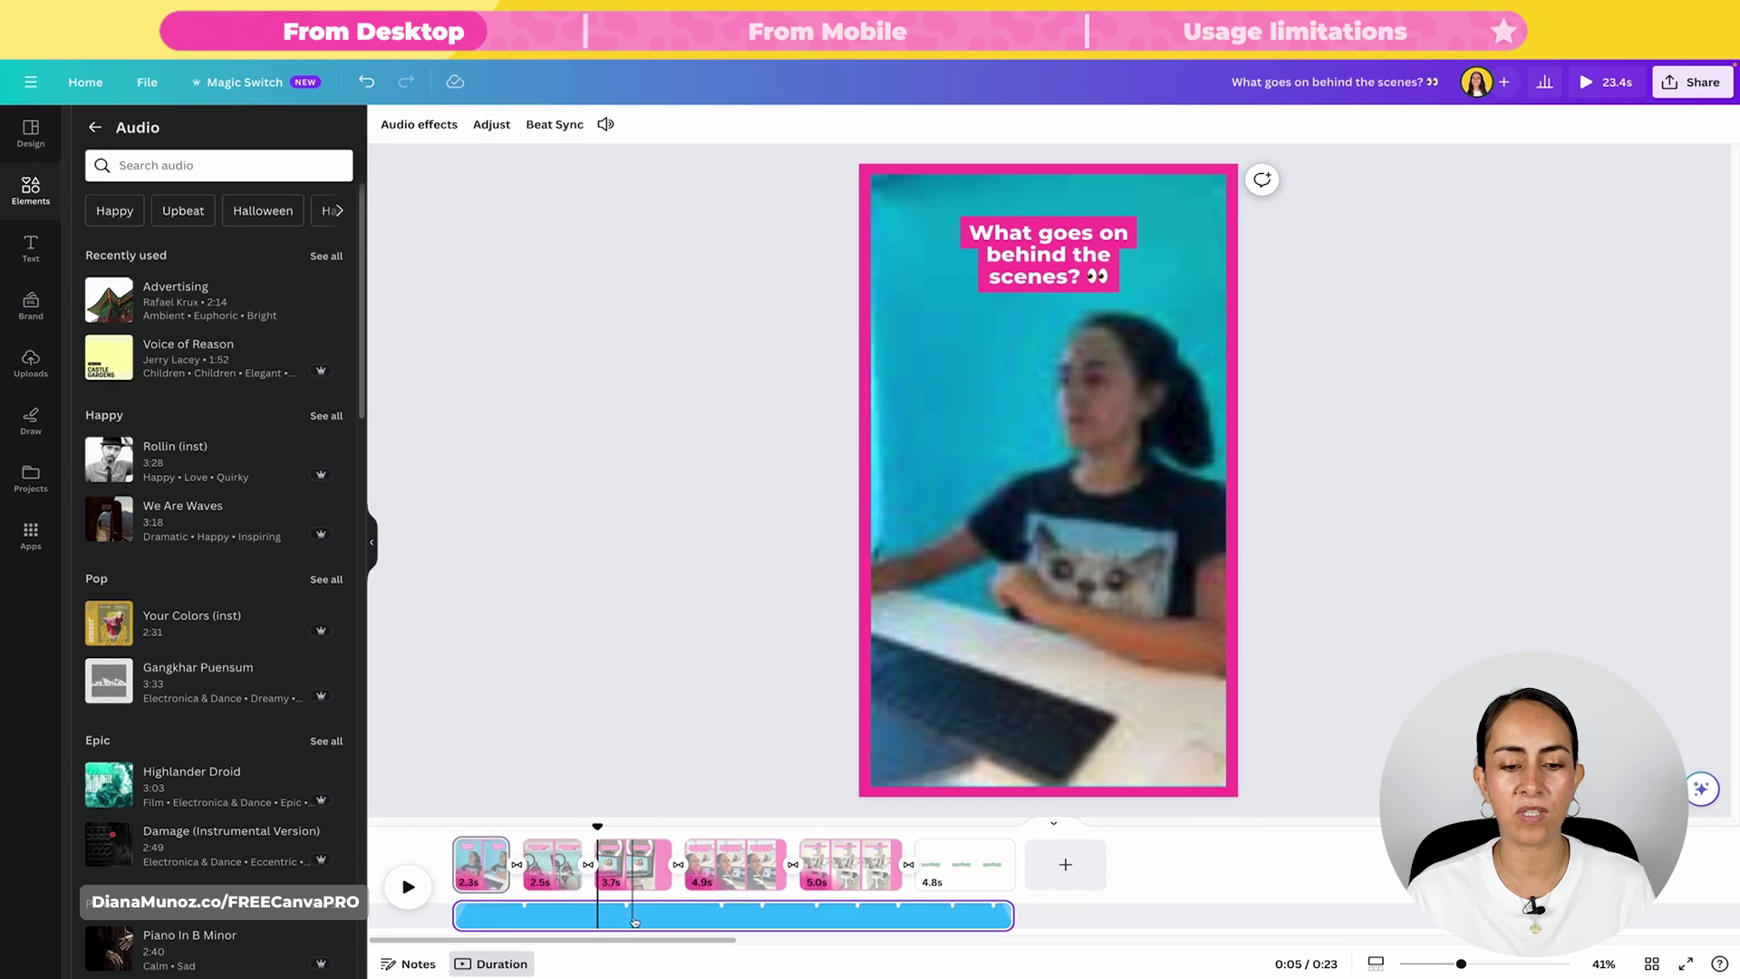
# Preview the new track, undo the soundtrack swap, and rewind the playhead to 0:00
pyautogui.moveTo(595, 825); pyautogui.dragTo(453, 828)
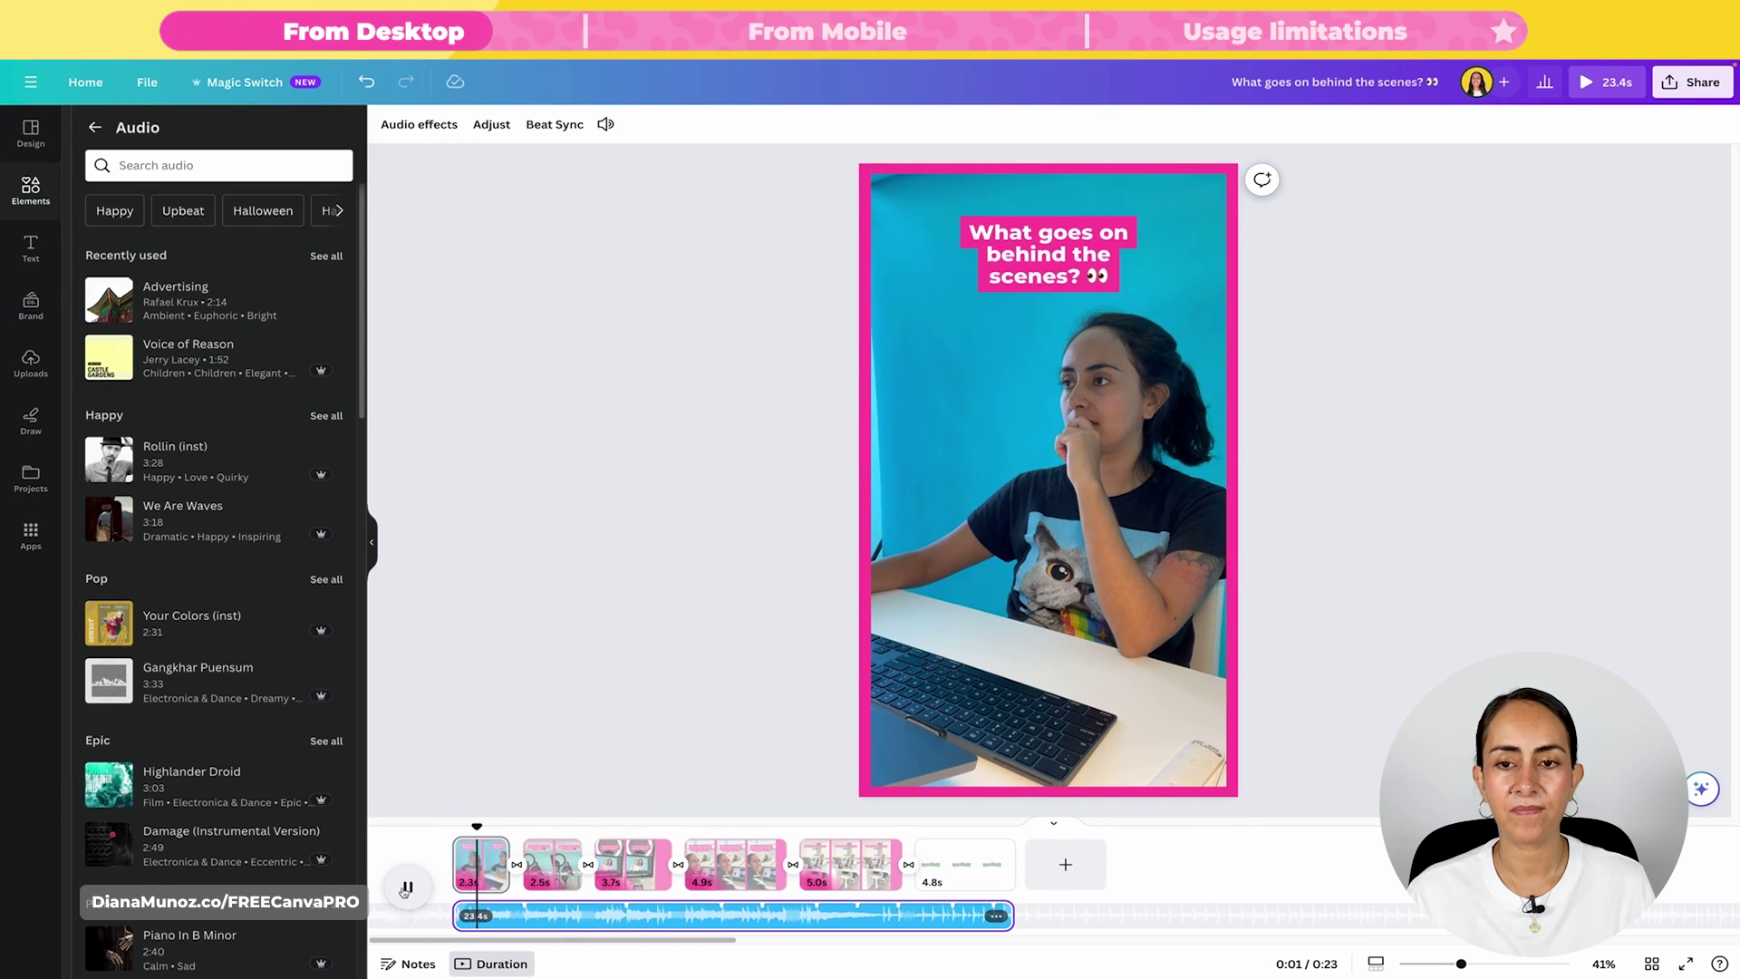
pyautogui.press('space')
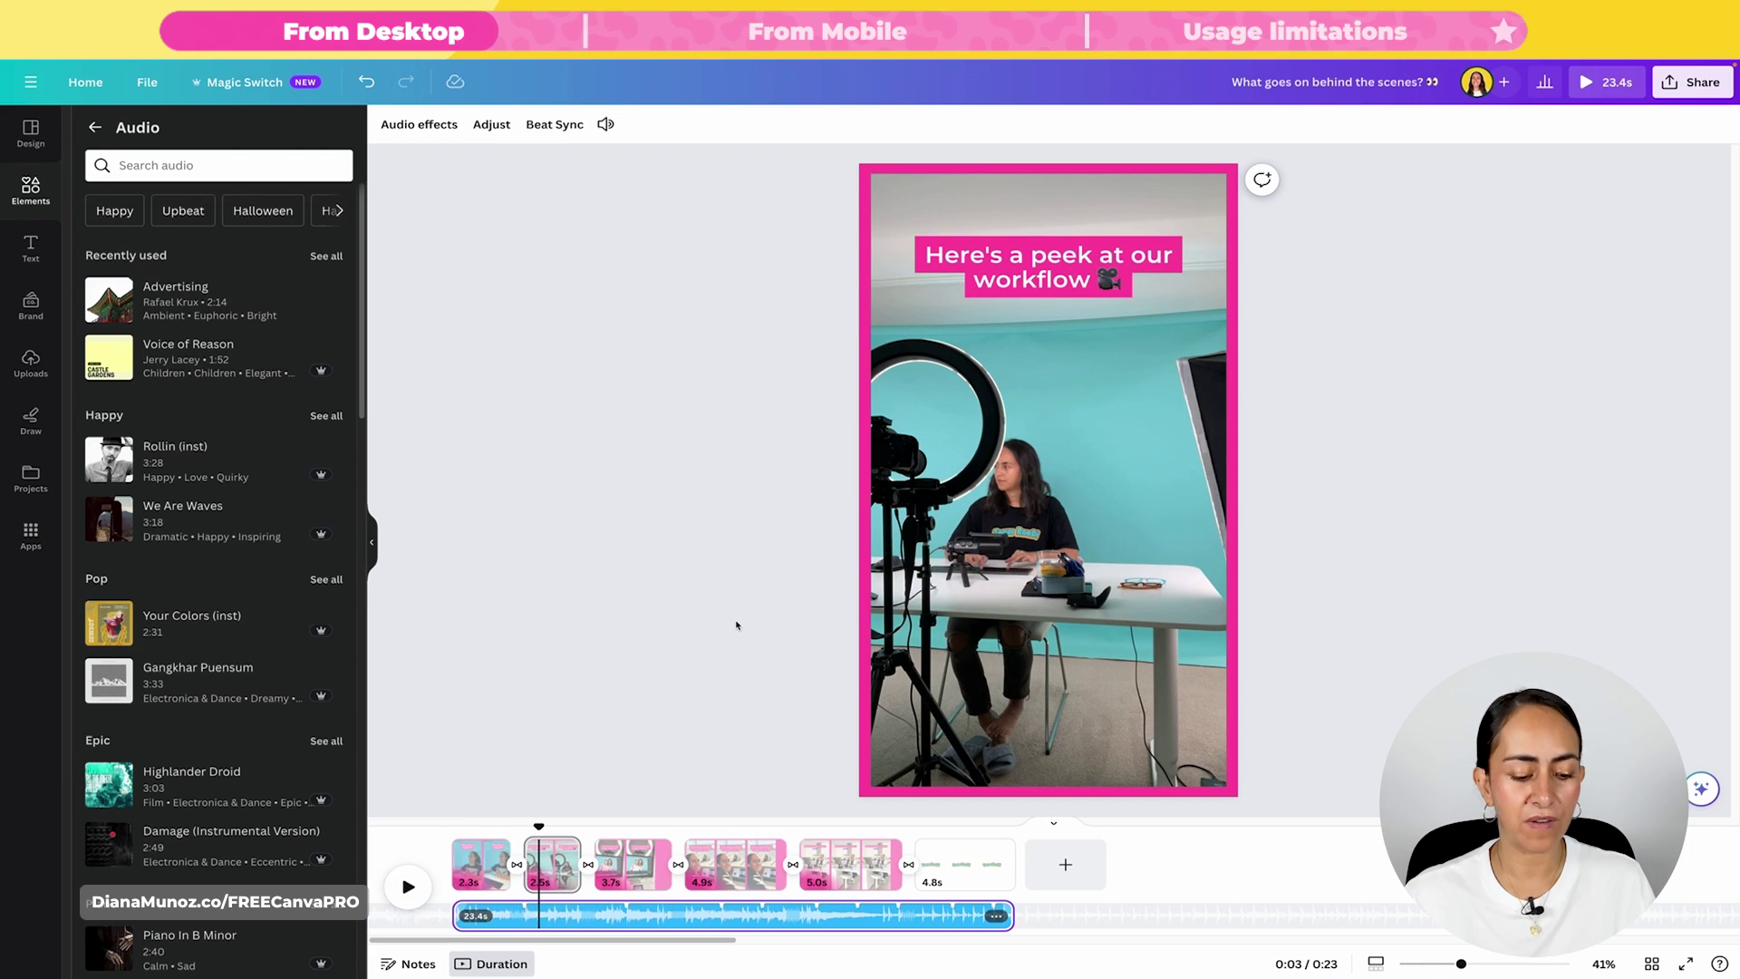
pyautogui.hotkey('ctrl', 'z')
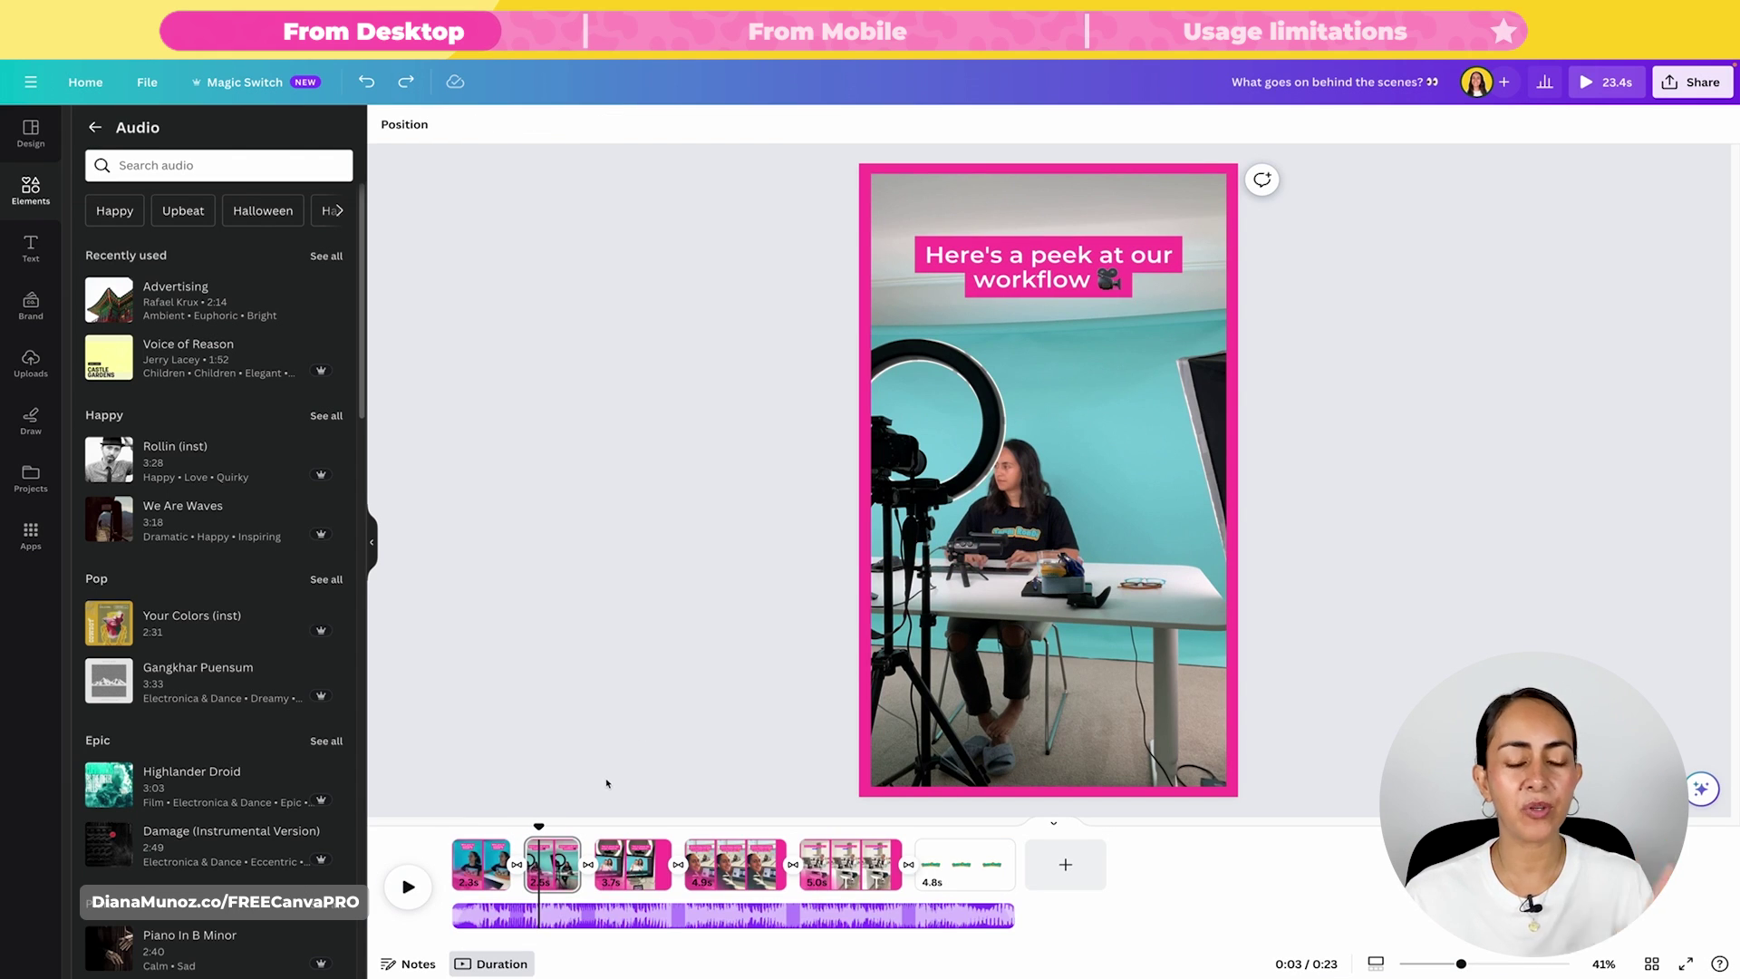
pyautogui.moveTo(540, 826); pyautogui.dragTo(452, 824)
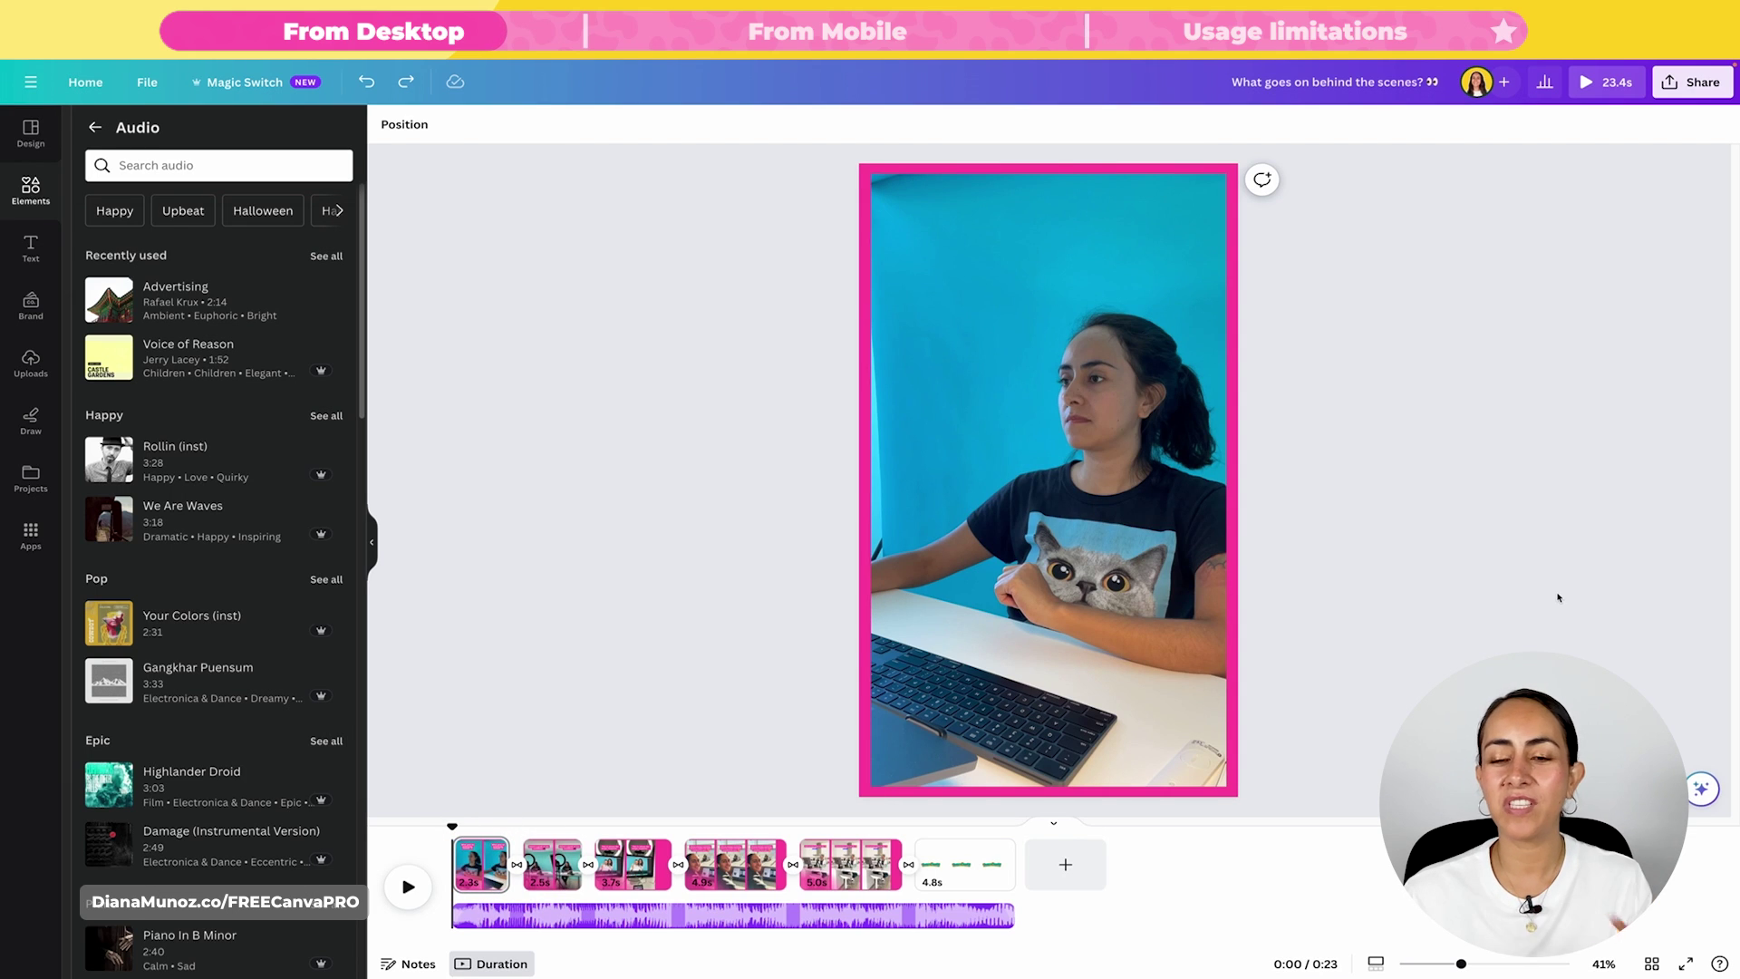
# Try the couple photo from Uploads on a new blank page, then undo both to keep six pages
pyautogui.click(1069, 861)
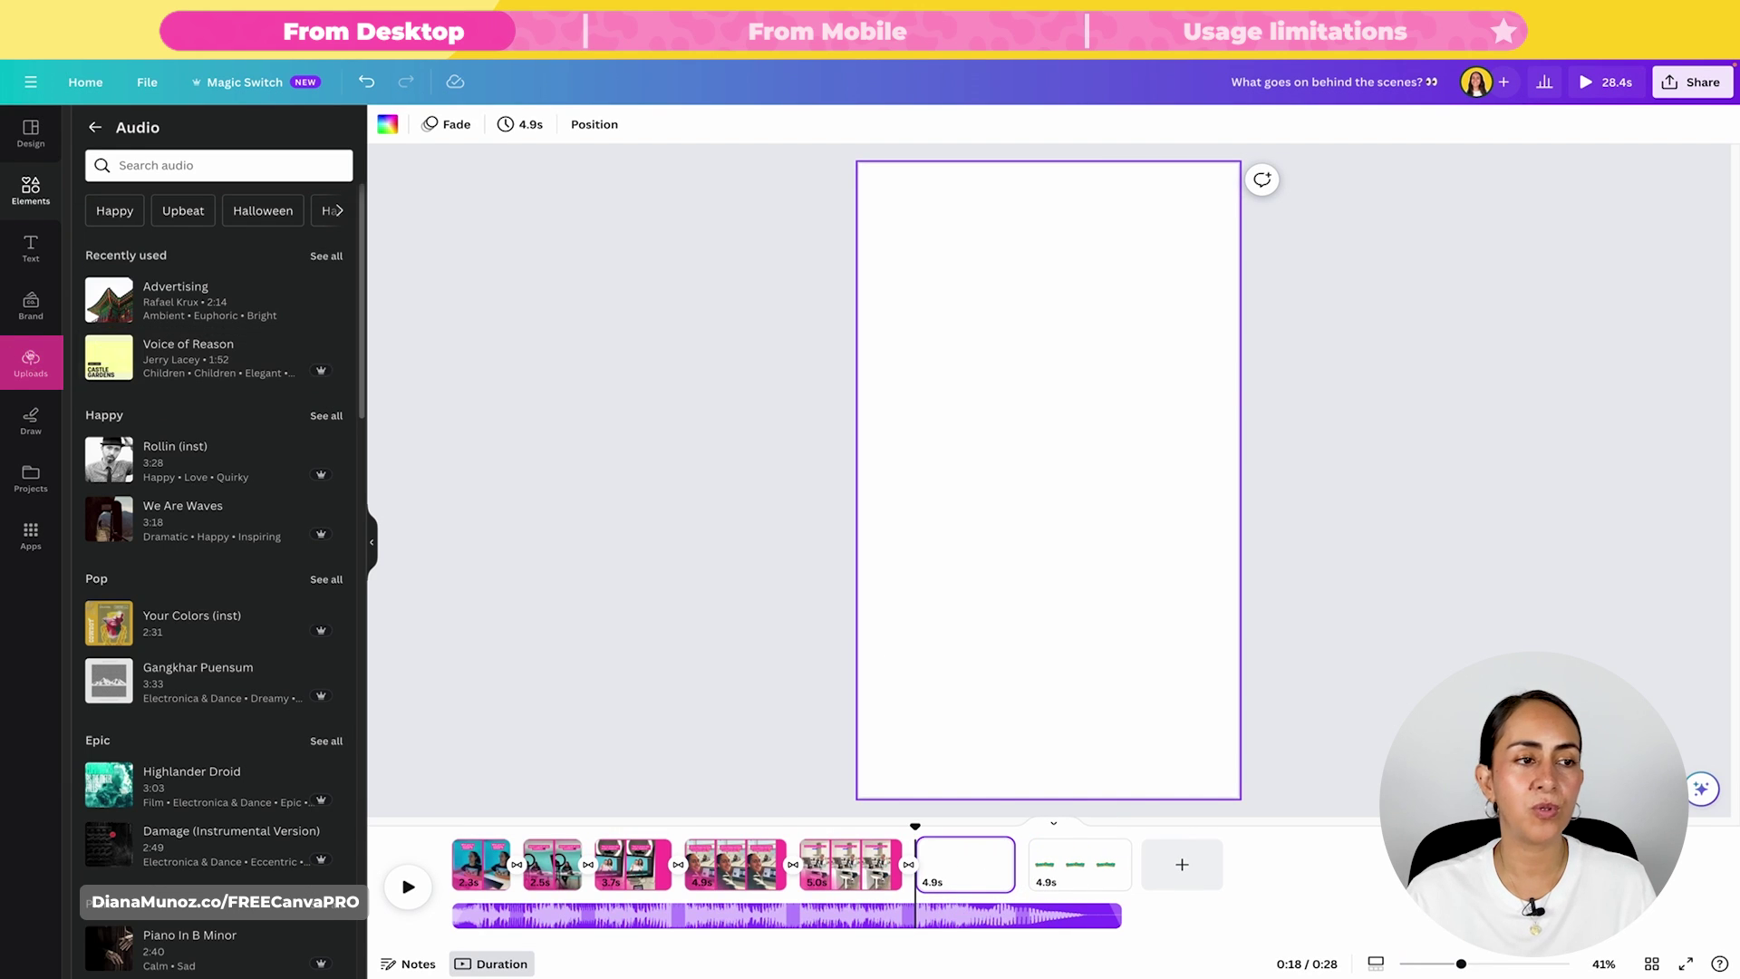
pyautogui.click(31, 362)
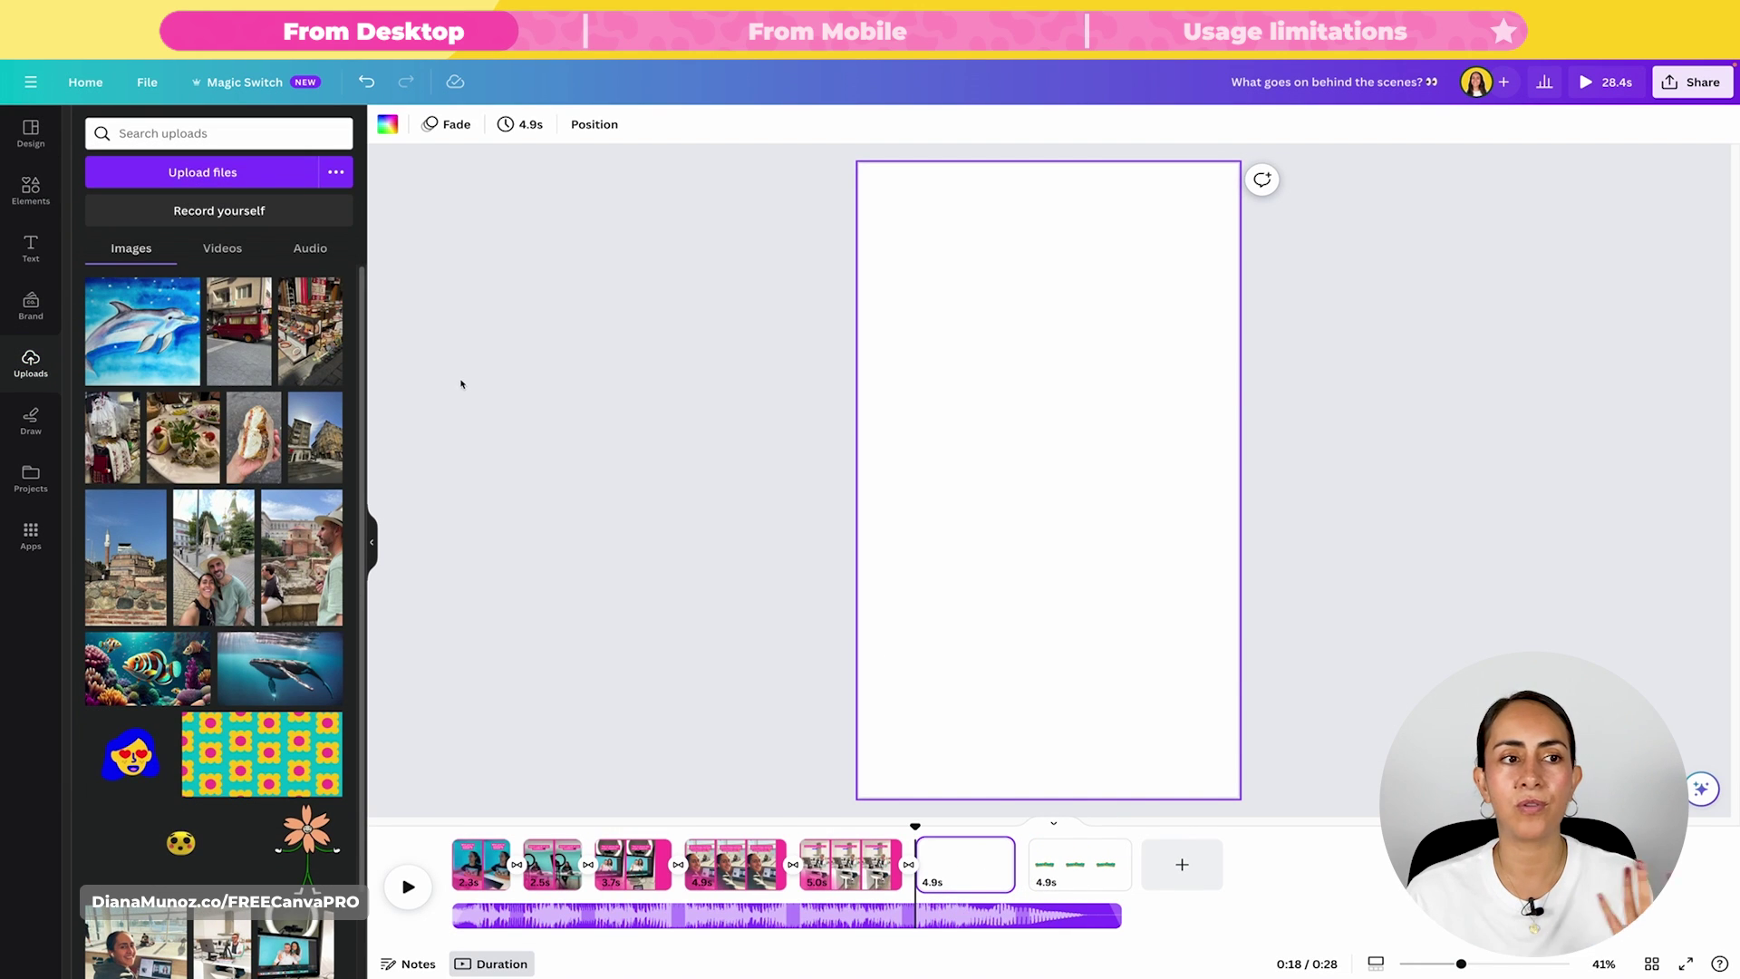
pyautogui.moveTo(208, 546); pyautogui.dragTo(1240, 402)
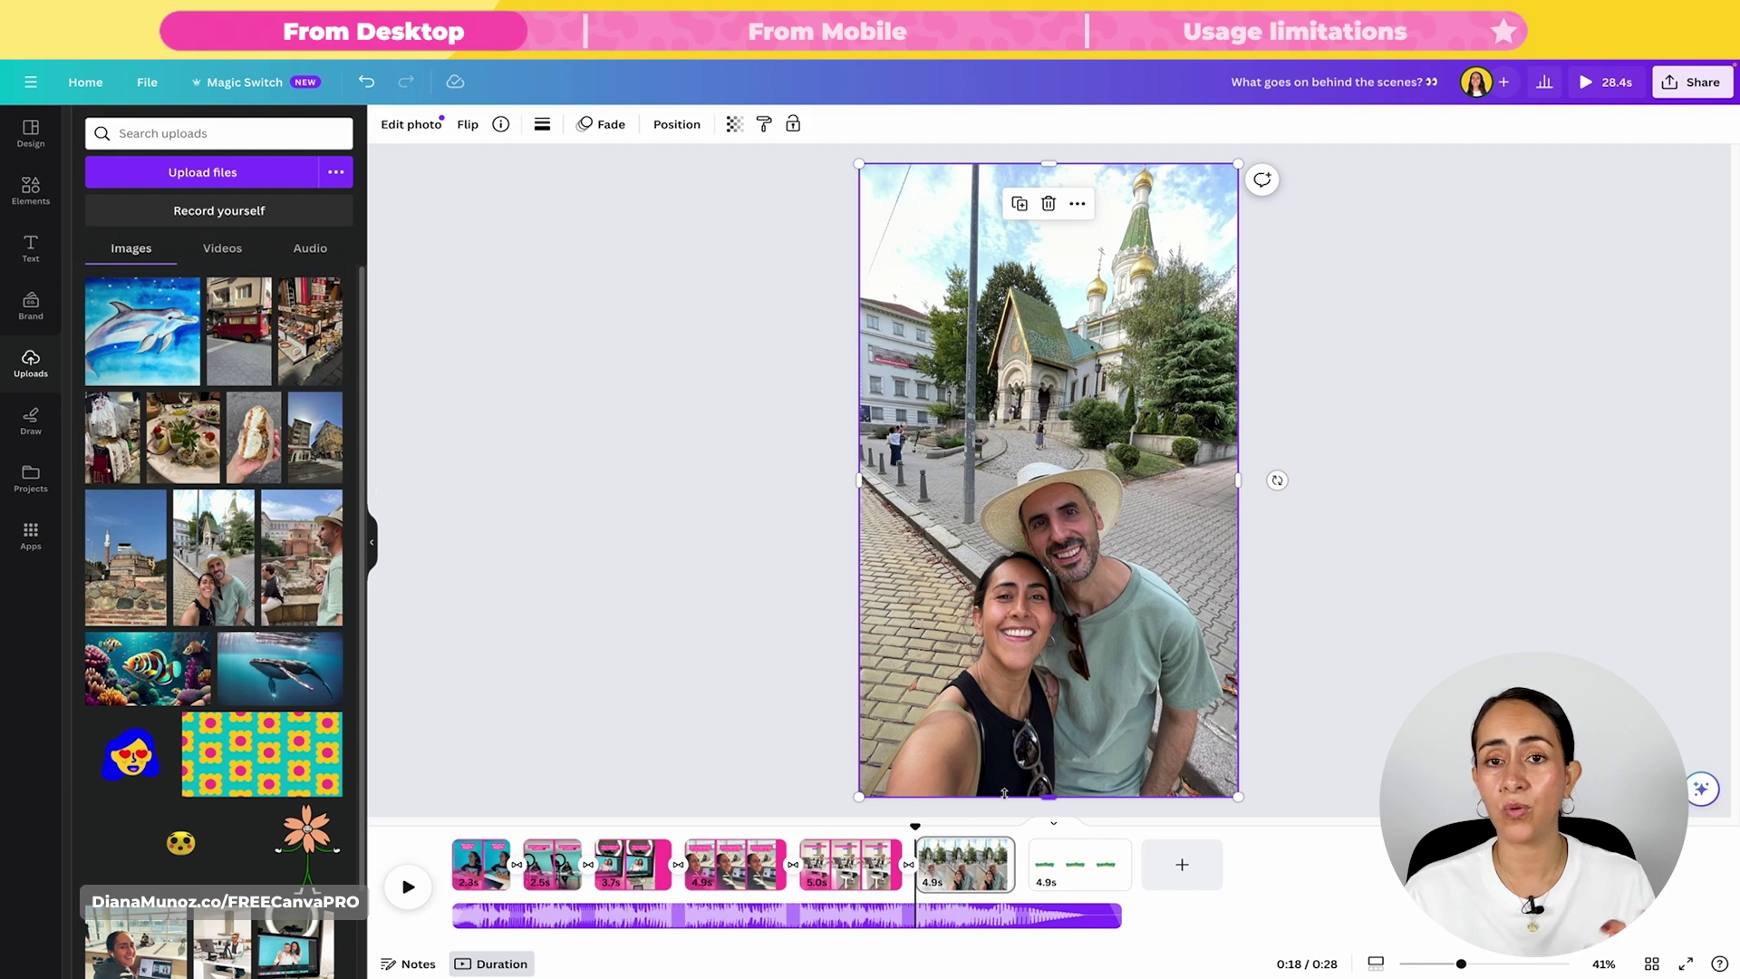
pyautogui.hotkey('ctrl', 'z')
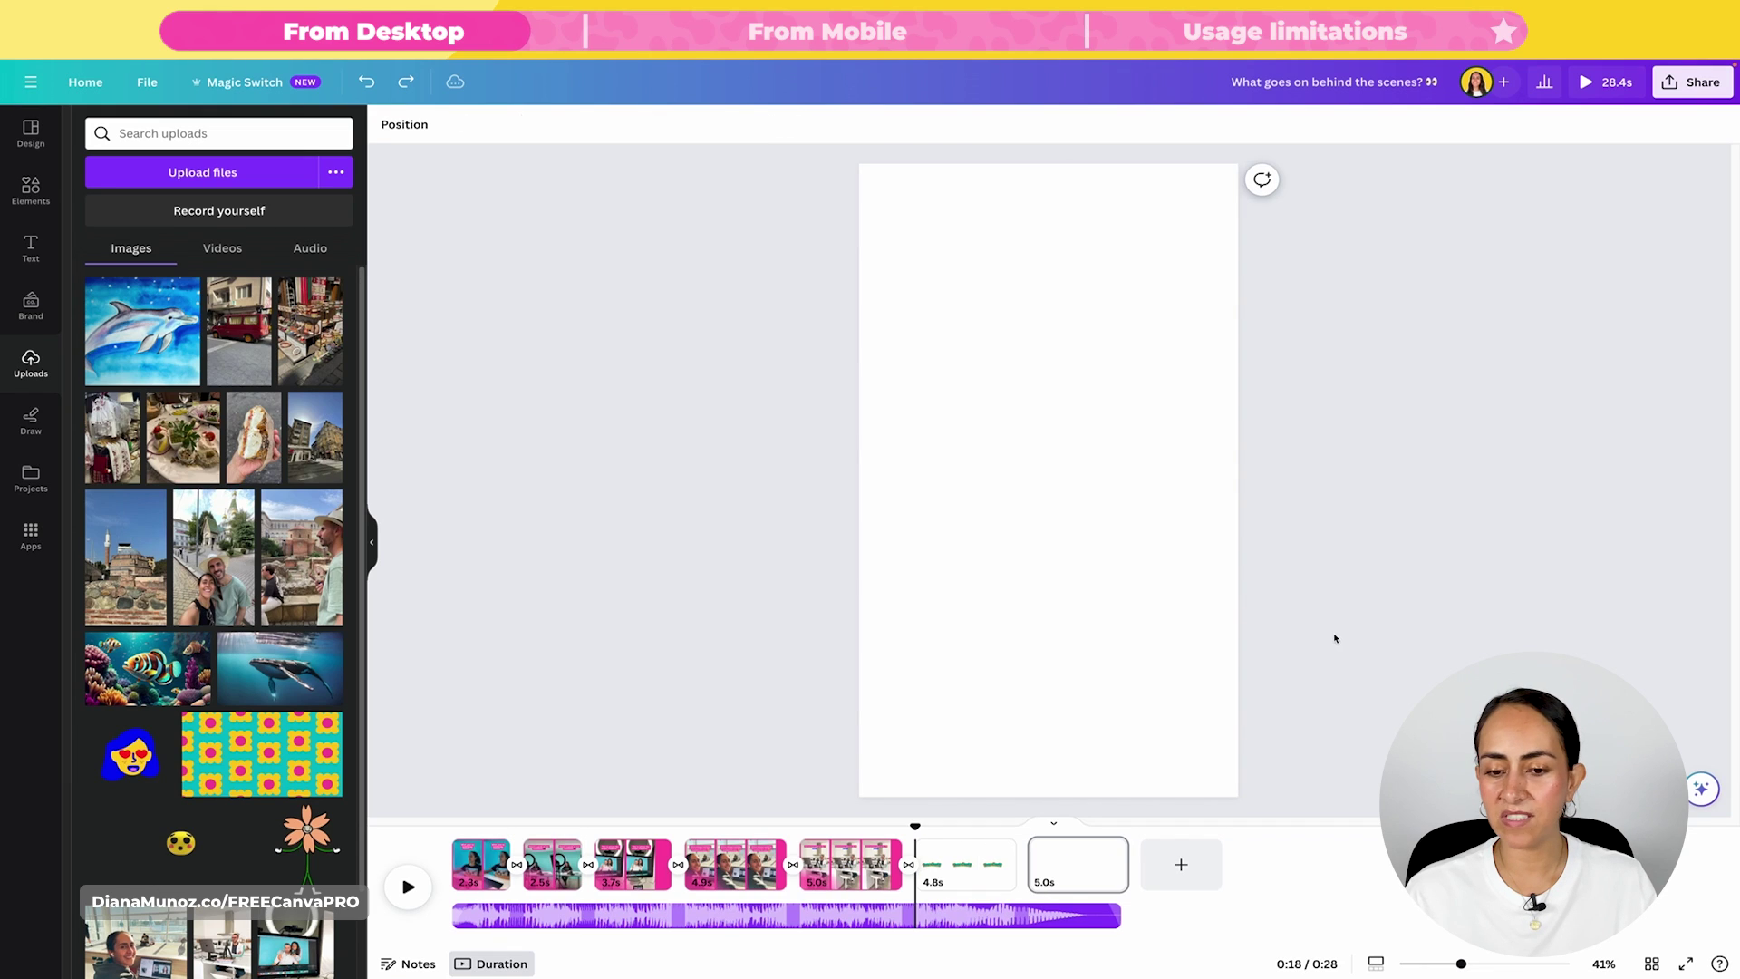
pyautogui.hotkey('ctrl', 'z')
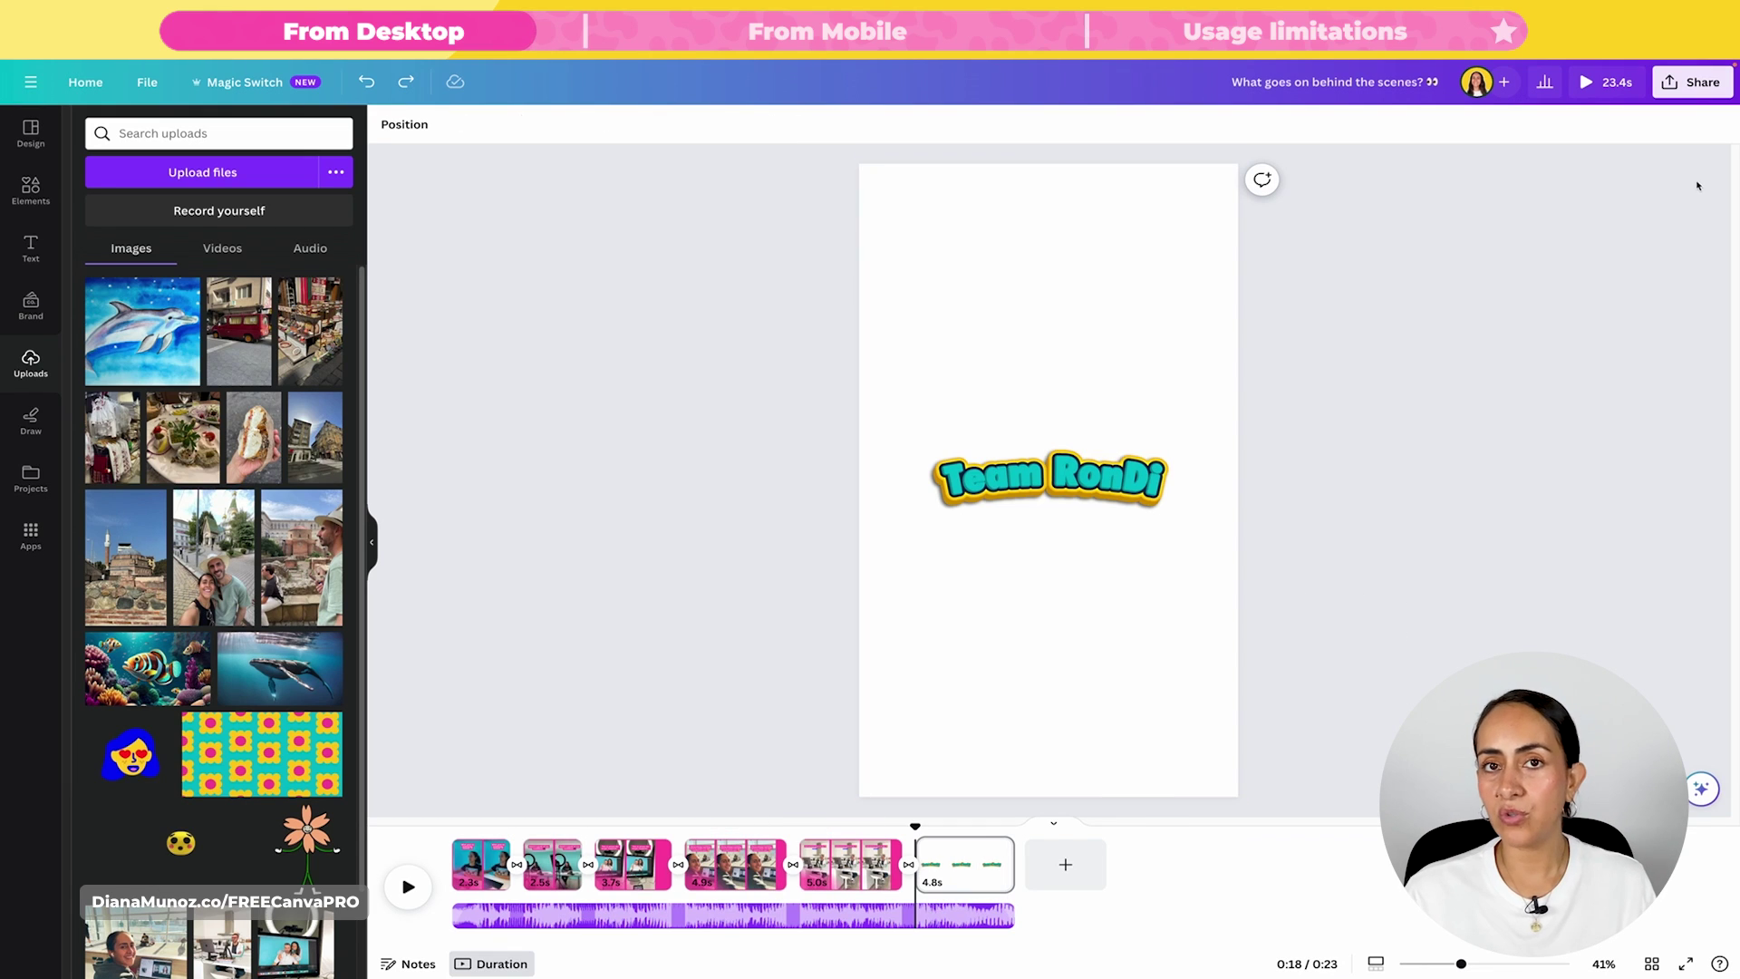
# Set the download to MP4 Video at 4K (UHD), then connect social accounts for music clearance
pyautogui.click(1692, 82)
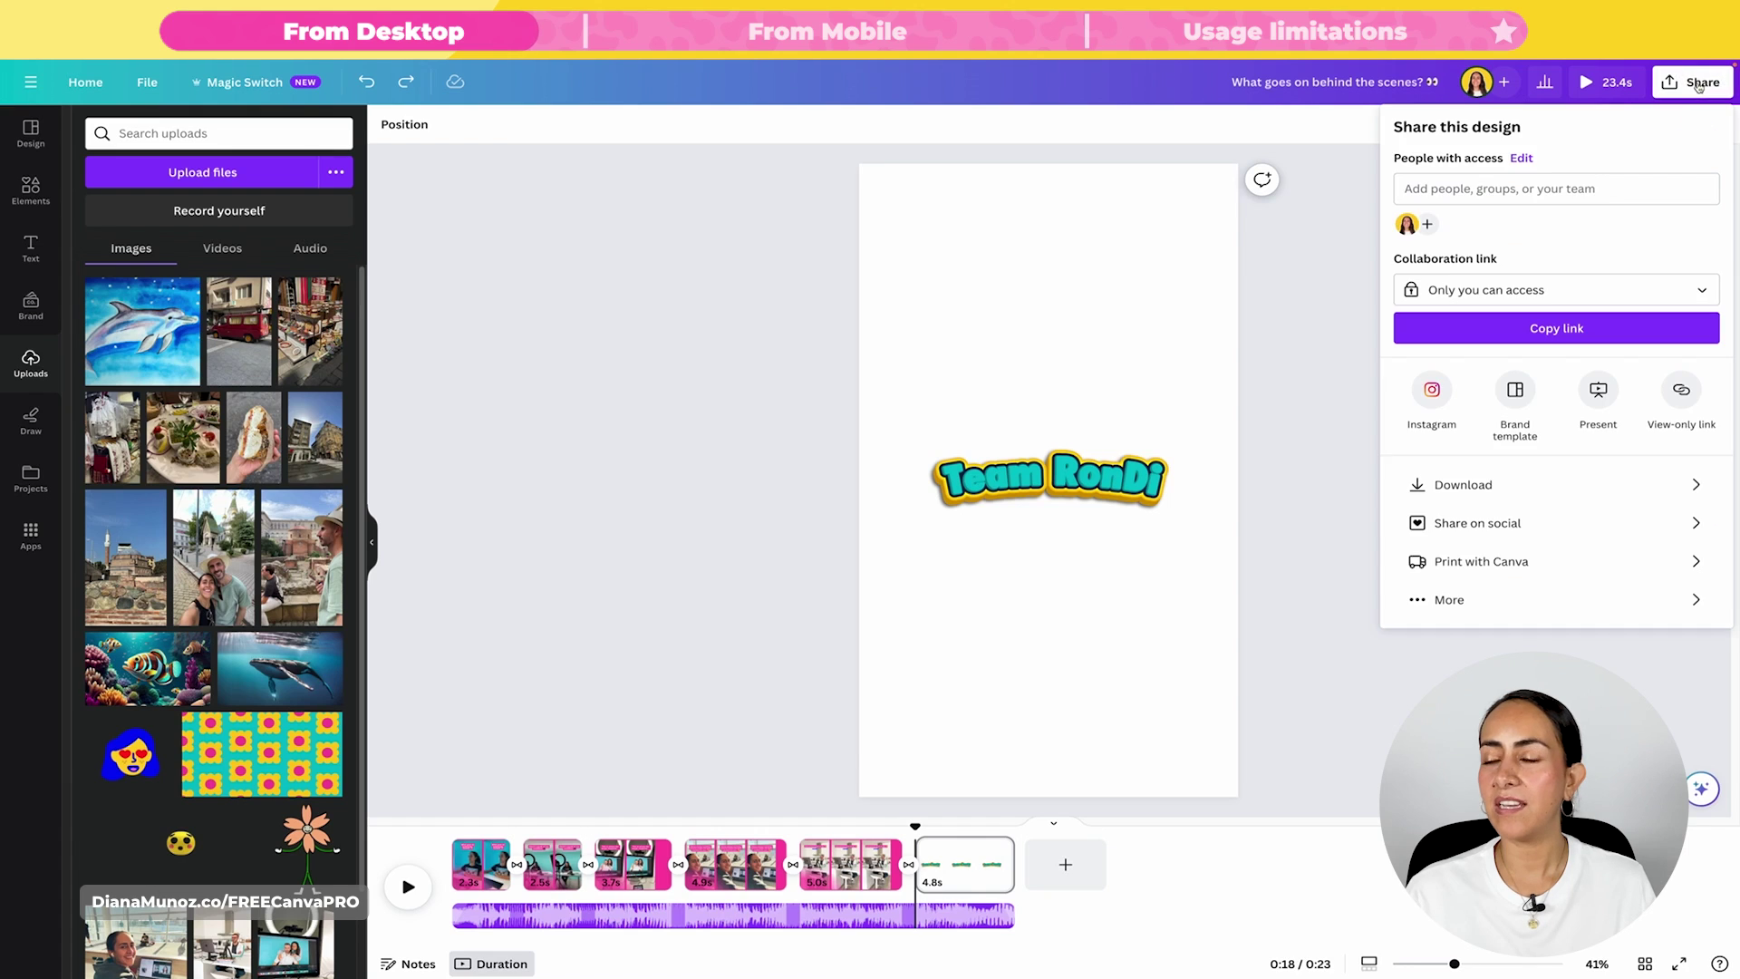
pyautogui.click(1486, 492)
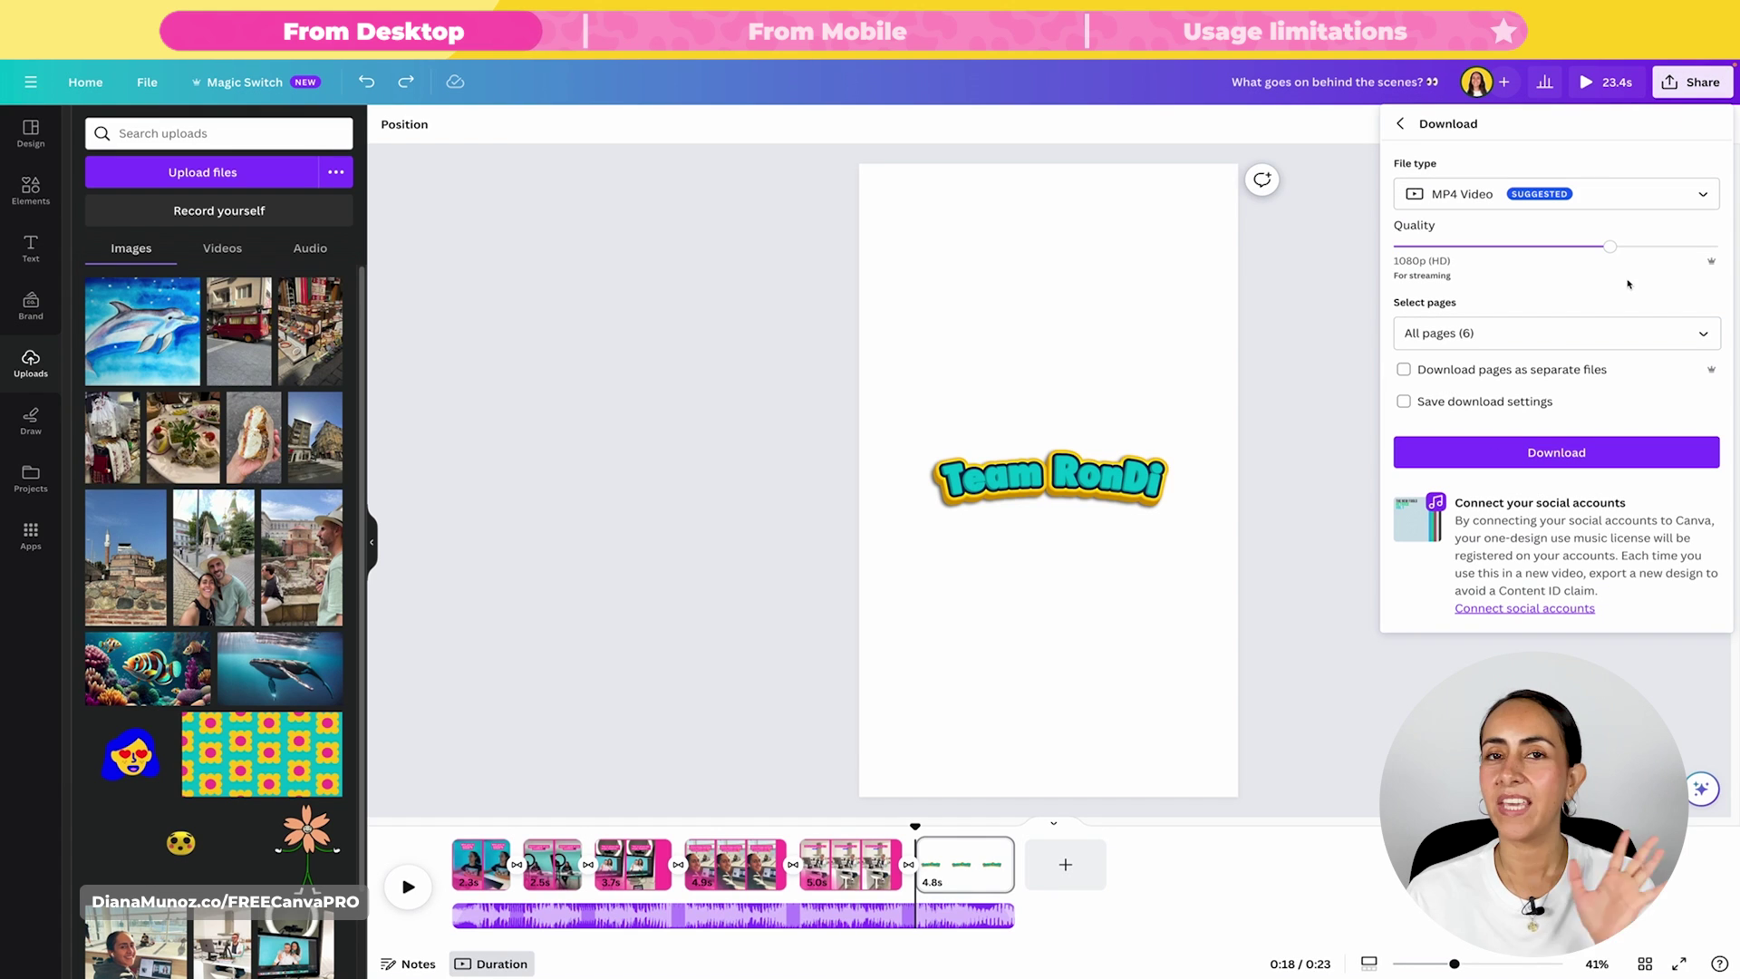
pyautogui.moveTo(1652, 247); pyautogui.dragTo(1692, 246)
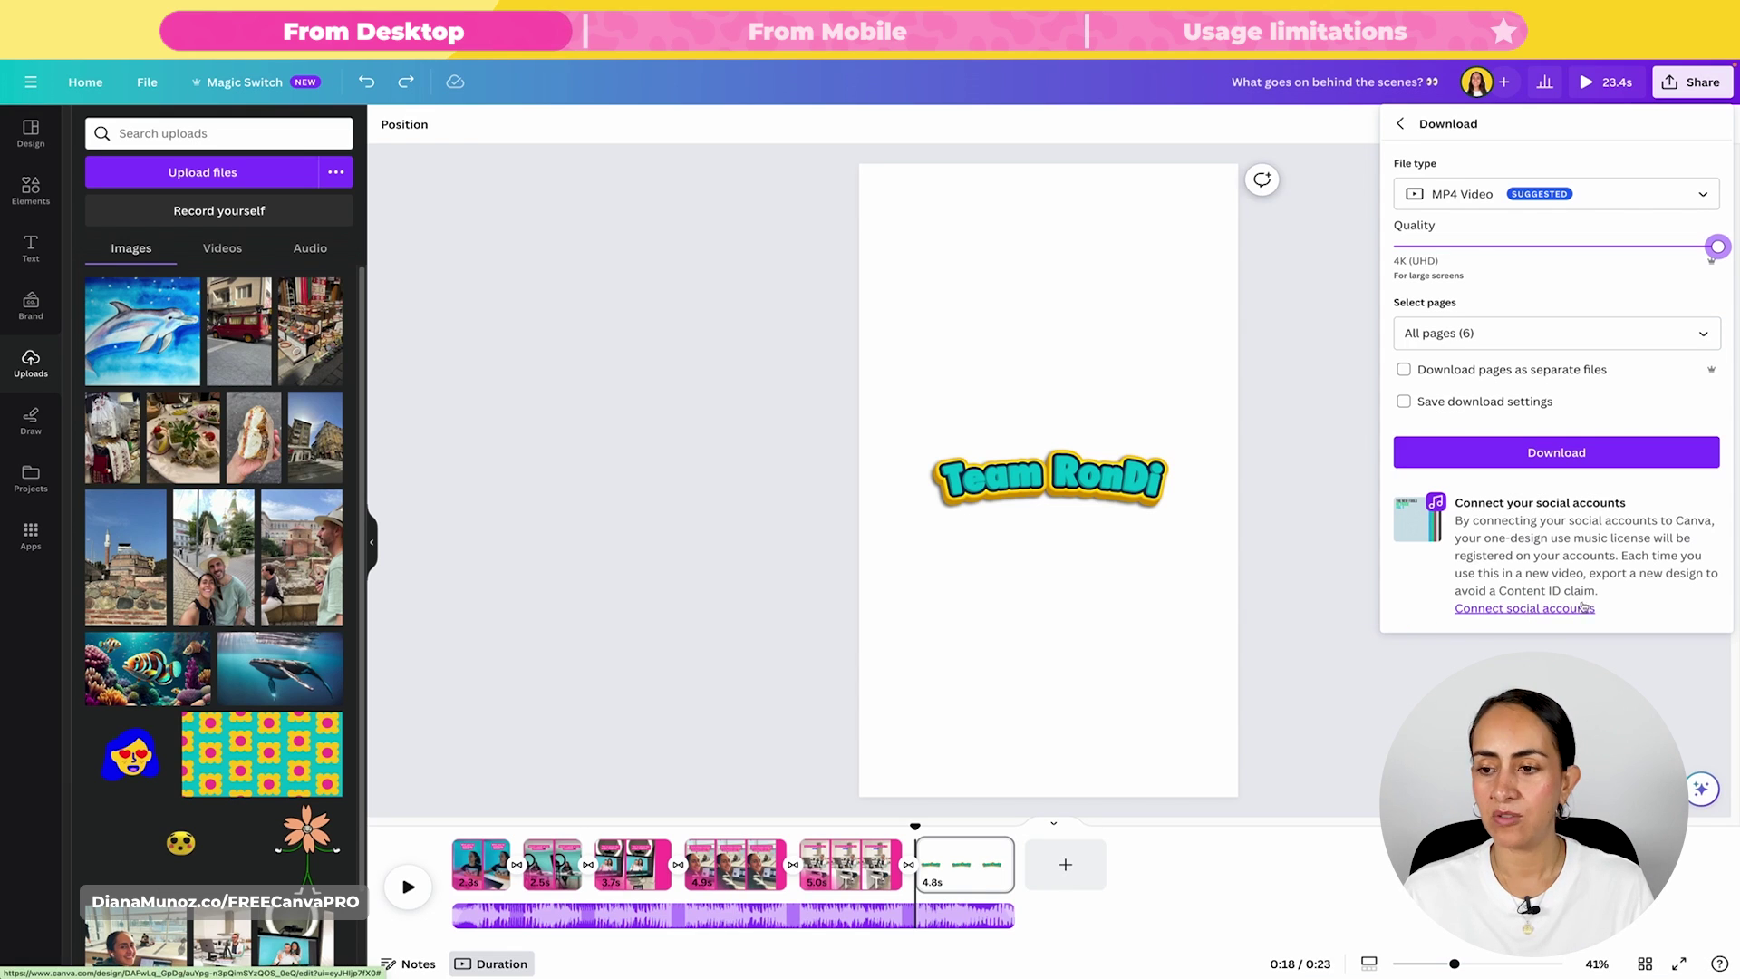
pyautogui.click(1516, 609)
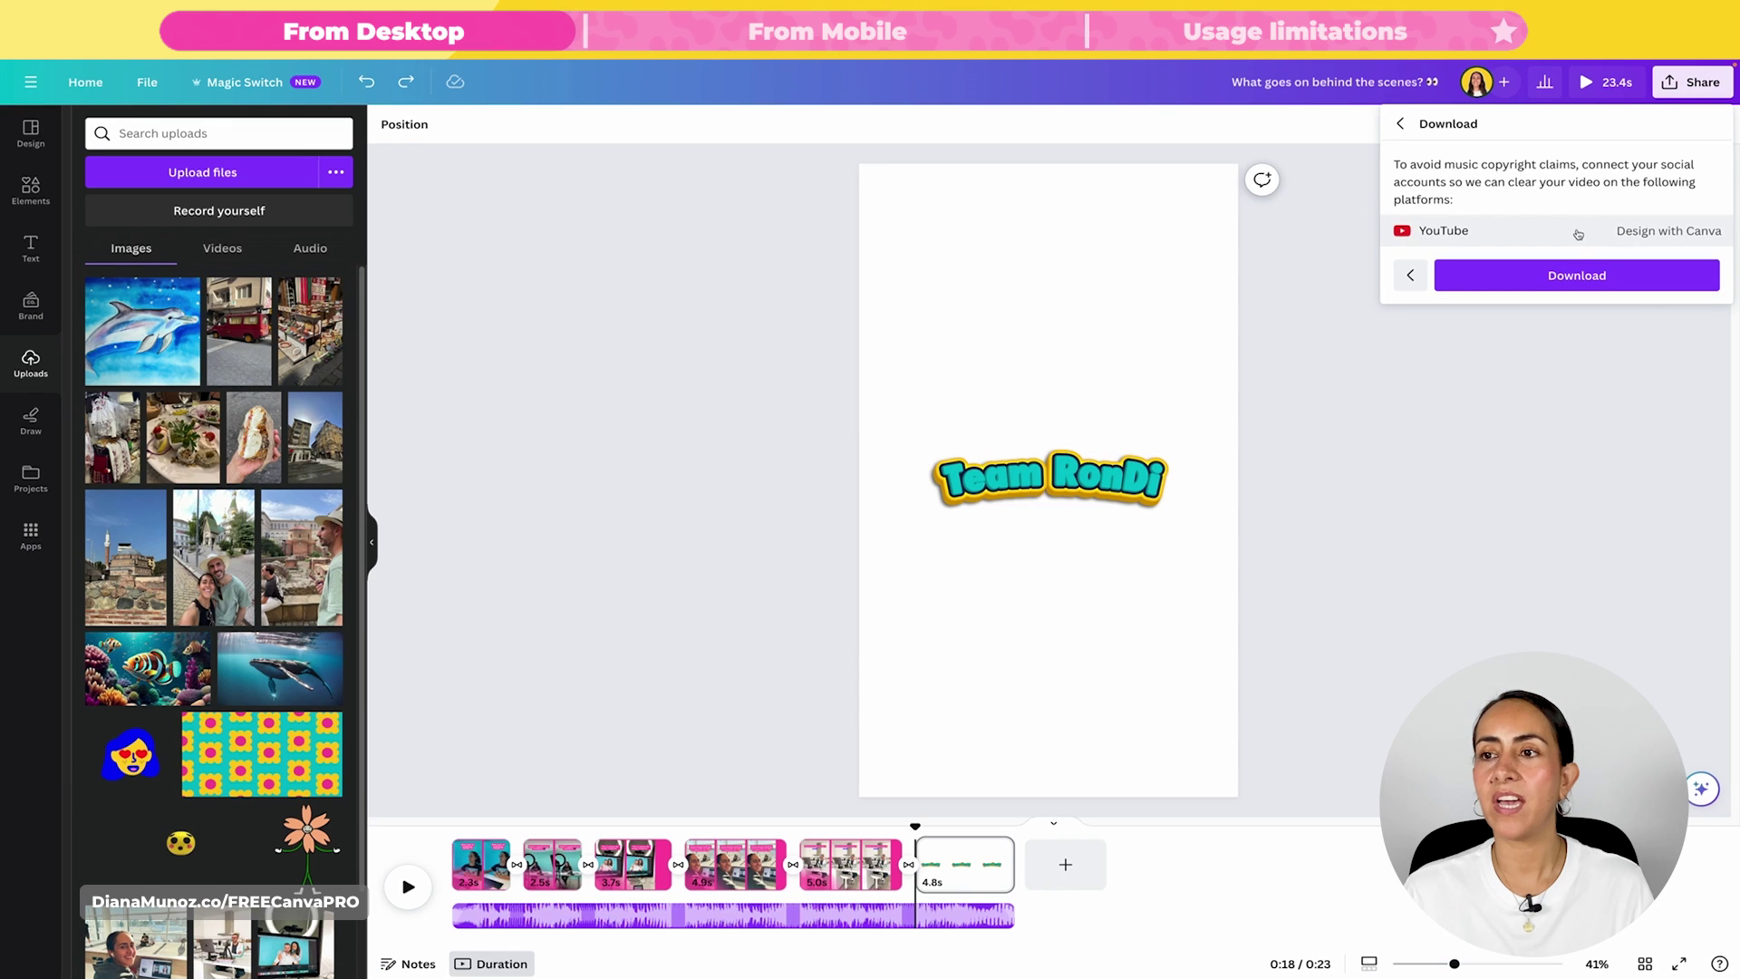